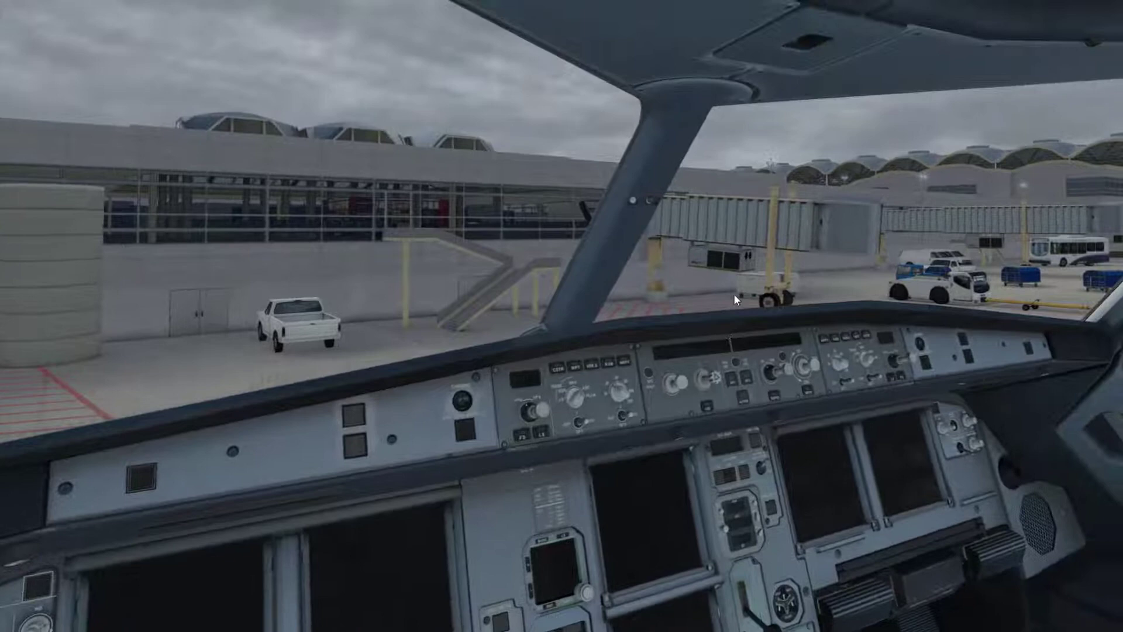
# Place the wheel chocks and connect ground power from the tablet's supply page.
pyautogui.moveTo(734, 295); pyautogui.dragTo(718, 319)
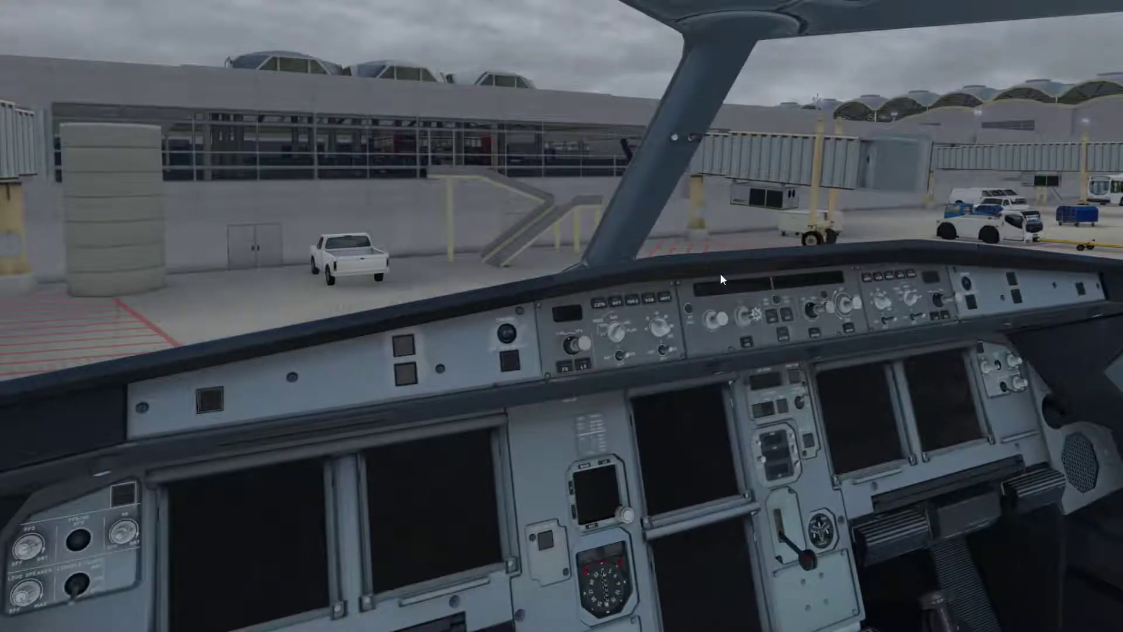
pyautogui.moveTo(721, 274); pyautogui.dragTo(507, 329)
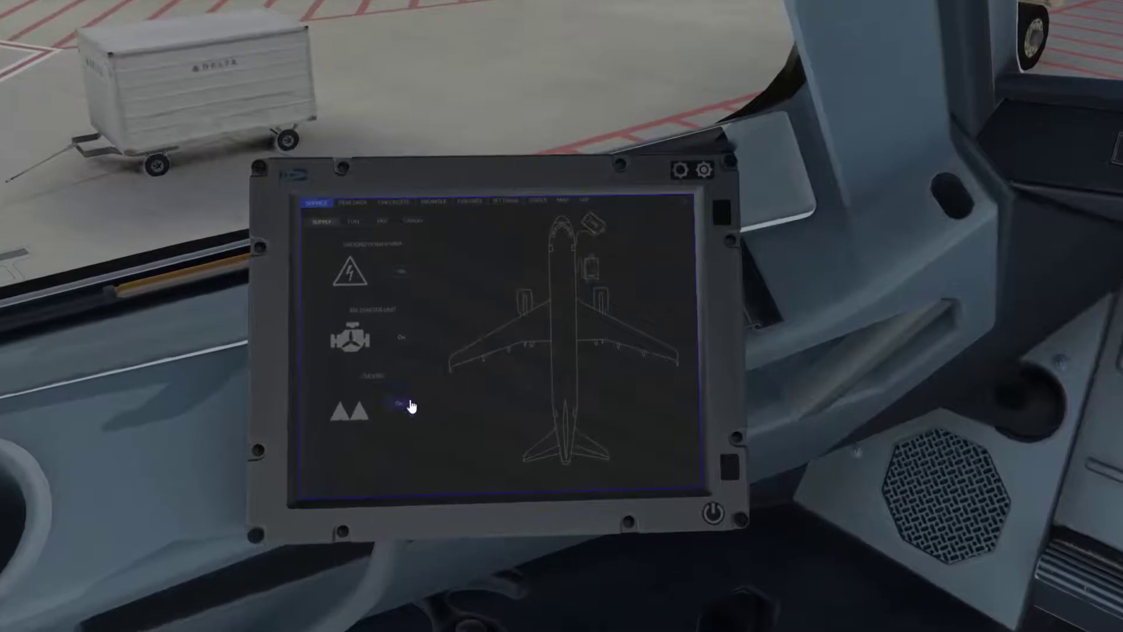
pyautogui.click(403, 404)
pyautogui.click(401, 272)
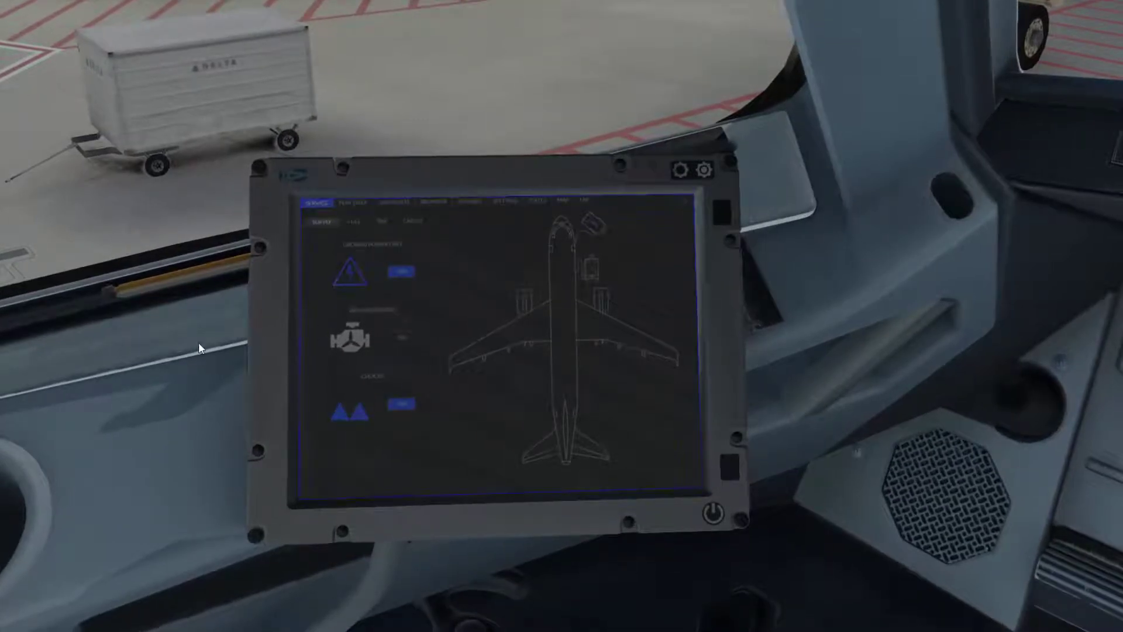
# Open the INIT page on the captain's MCDU.
pyautogui.press('KP_5')
pyautogui.press('KP_8')
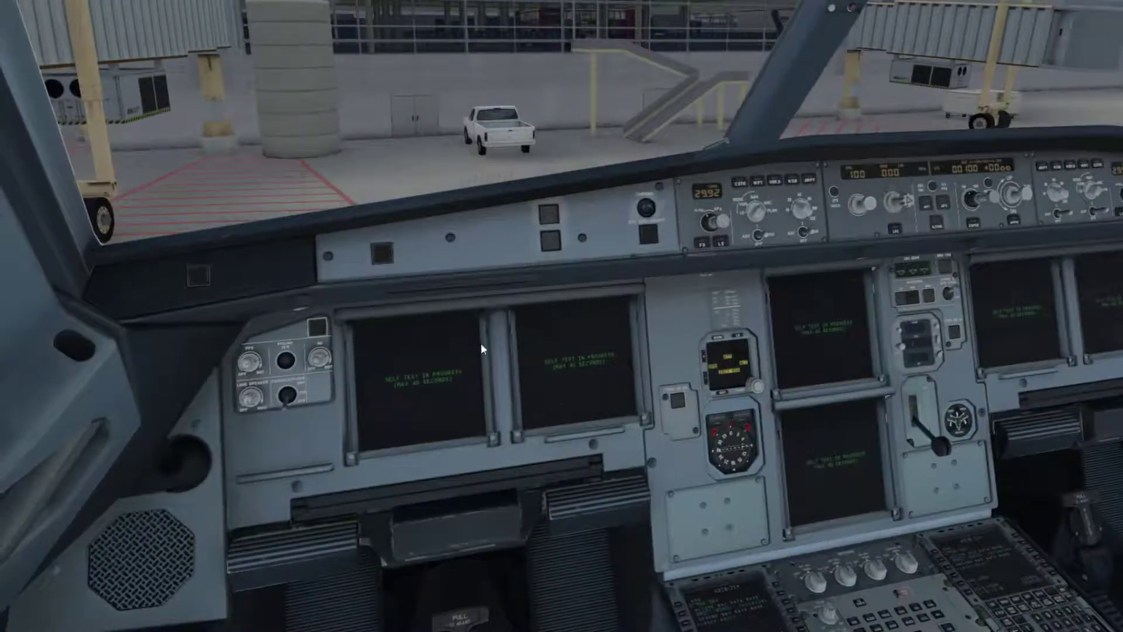
pyautogui.moveTo(646, 368); pyautogui.dragTo(661, 416)
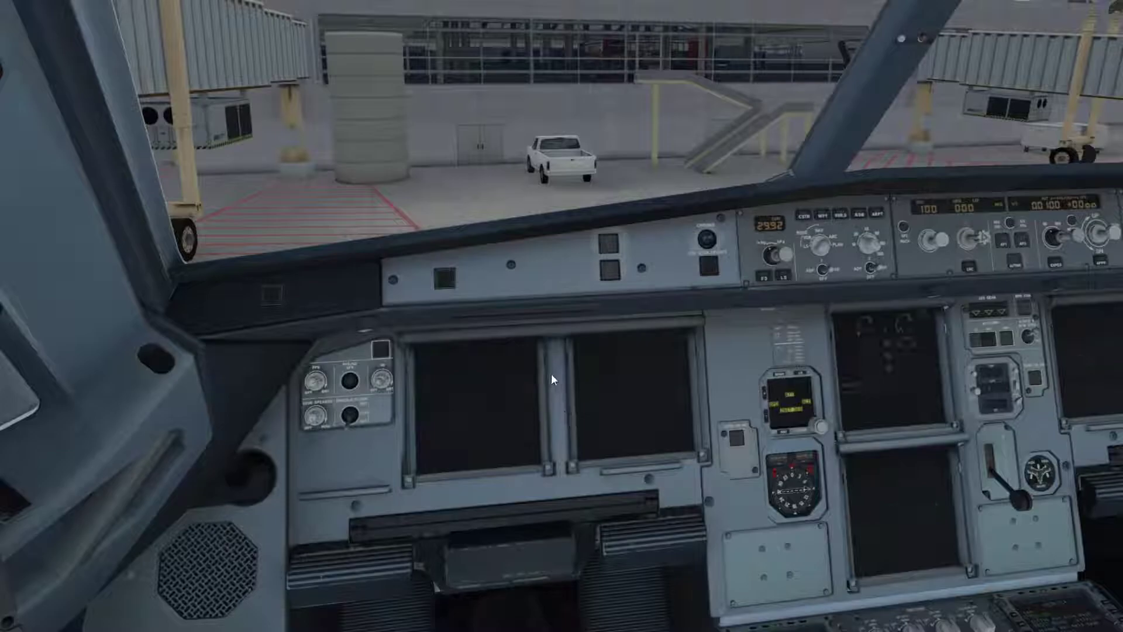
pyautogui.moveTo(550, 373); pyautogui.dragTo(546, 401)
pyautogui.press('KP_1')
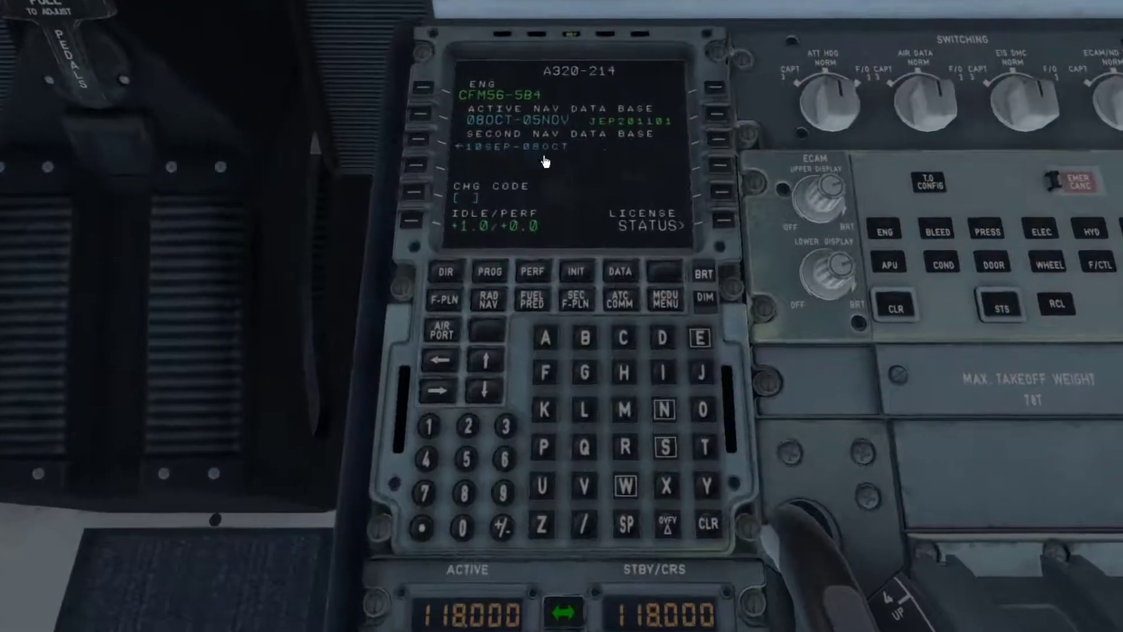
pyautogui.click(577, 273)
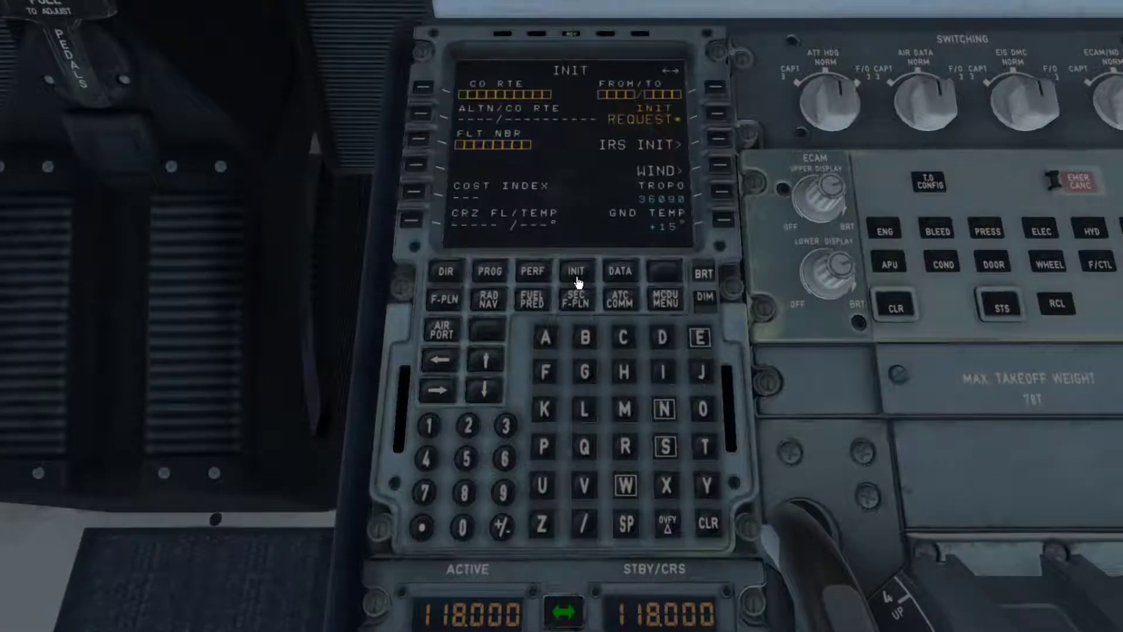
# Enter KDCA/KBOS as the FROM/TO route on the INIT page and return from the route selection.
pyautogui.hotkey('shift', '9')
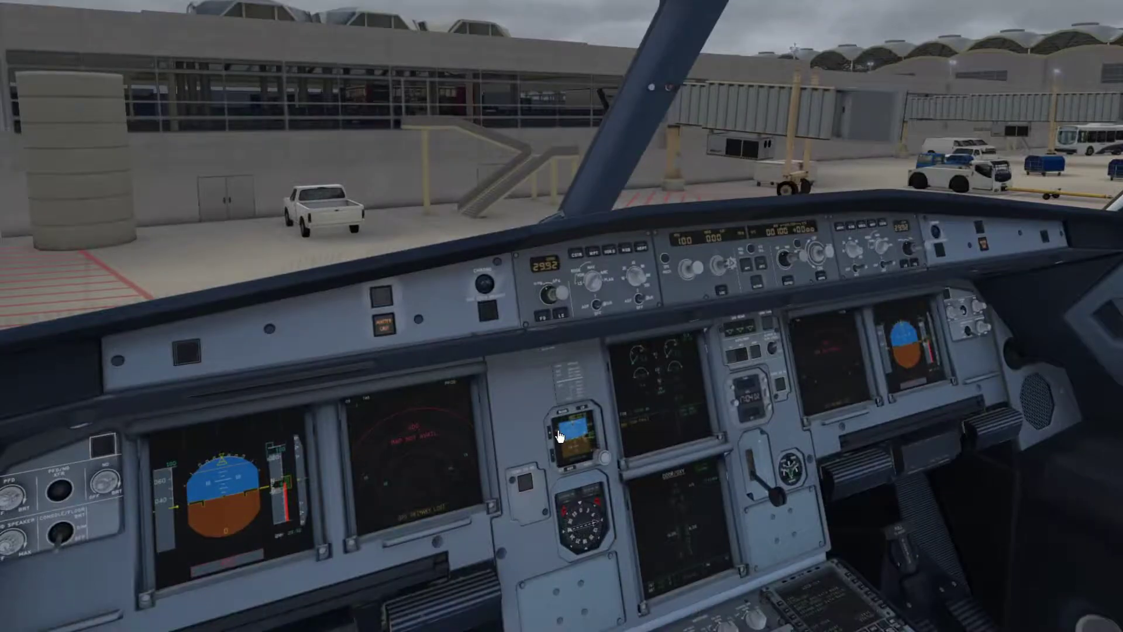
pyautogui.press('KP_3')
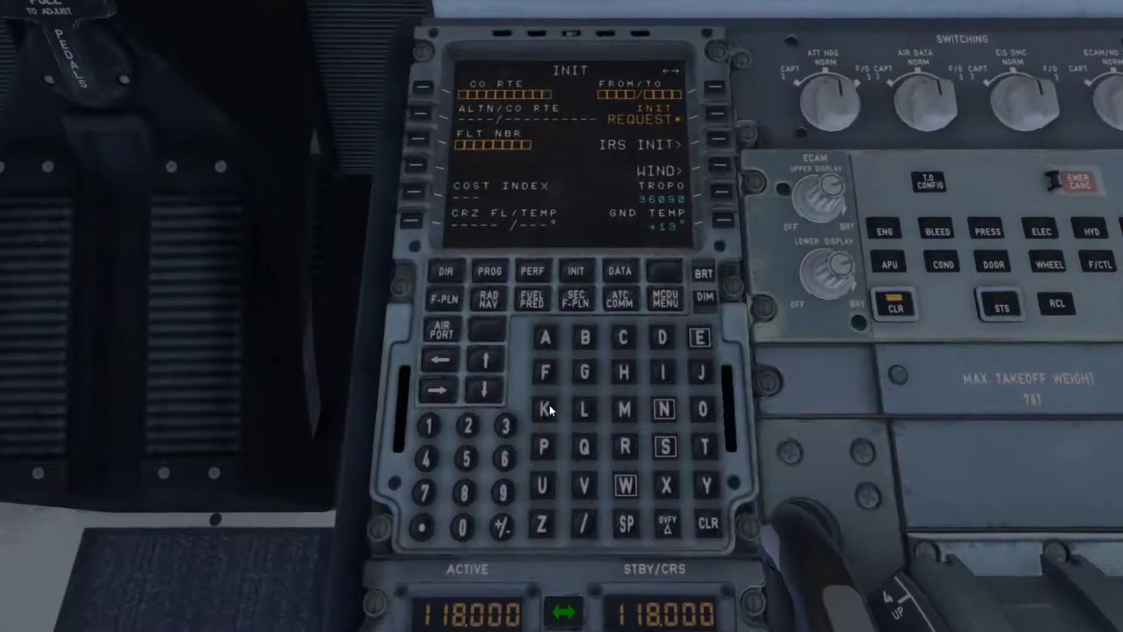
pyautogui.click(549, 404)
pyautogui.click(659, 342)
pyautogui.click(622, 340)
pyautogui.click(553, 343)
pyautogui.click(583, 522)
pyautogui.click(544, 409)
pyautogui.click(584, 338)
pyautogui.click(700, 409)
pyautogui.click(667, 450)
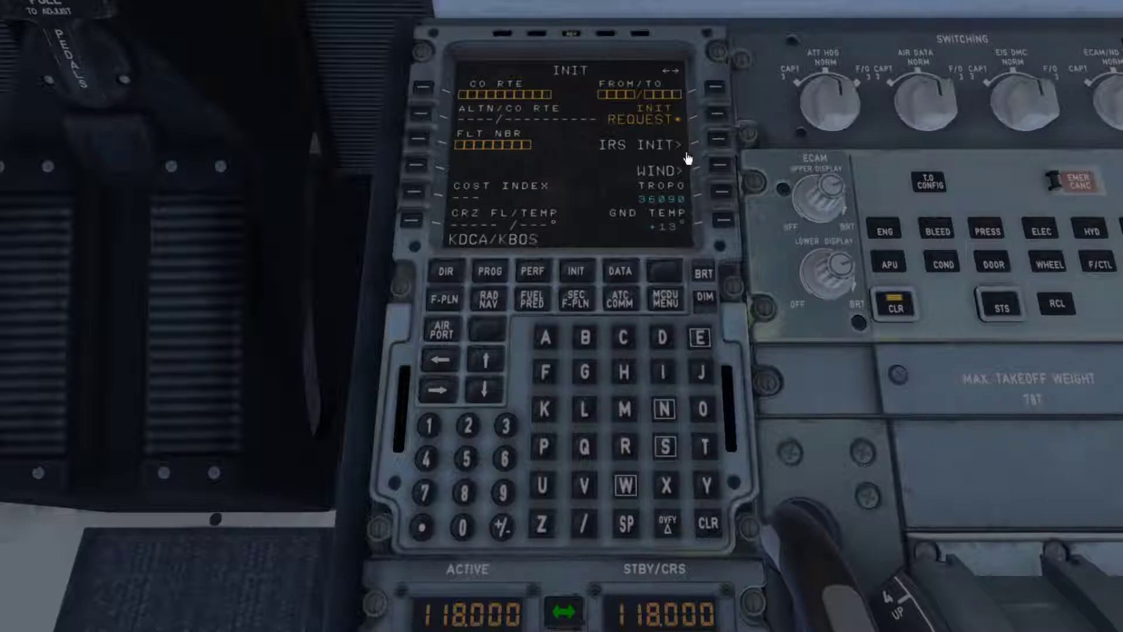
pyautogui.click(716, 89)
pyautogui.click(412, 222)
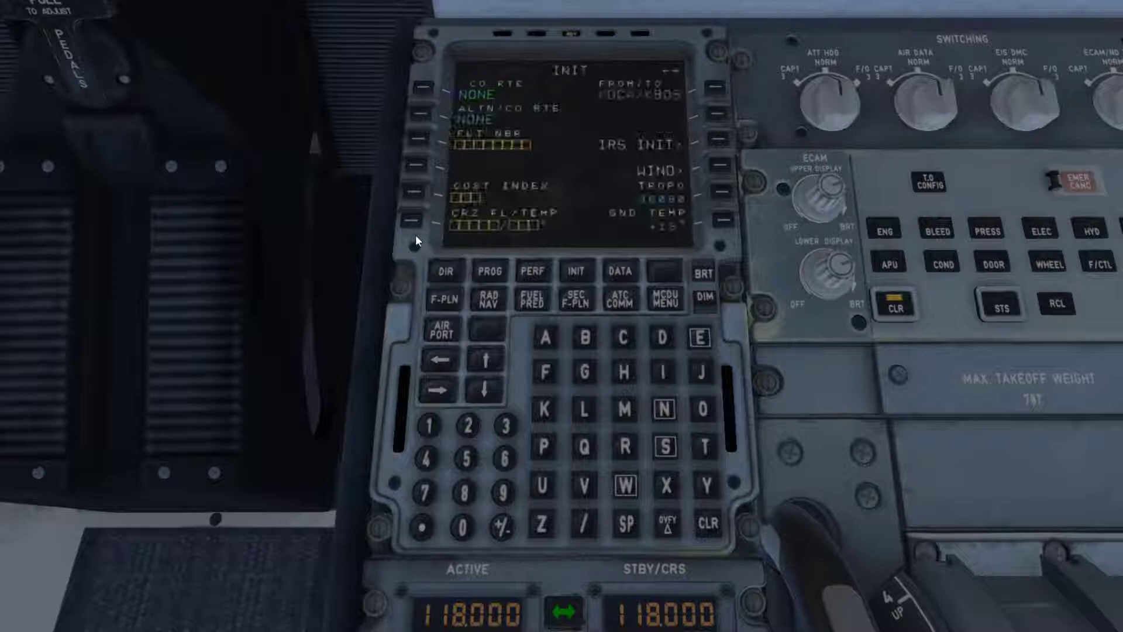
# Enter KJFK as the alternate airport on the INIT page.
pyautogui.click(554, 405)
pyautogui.click(703, 371)
pyautogui.click(547, 372)
pyautogui.click(550, 406)
pyautogui.click(426, 116)
# Enter AAL2139 as the flight number on the INIT page.
pyautogui.click(547, 337)
pyautogui.click(547, 336)
pyautogui.click(583, 407)
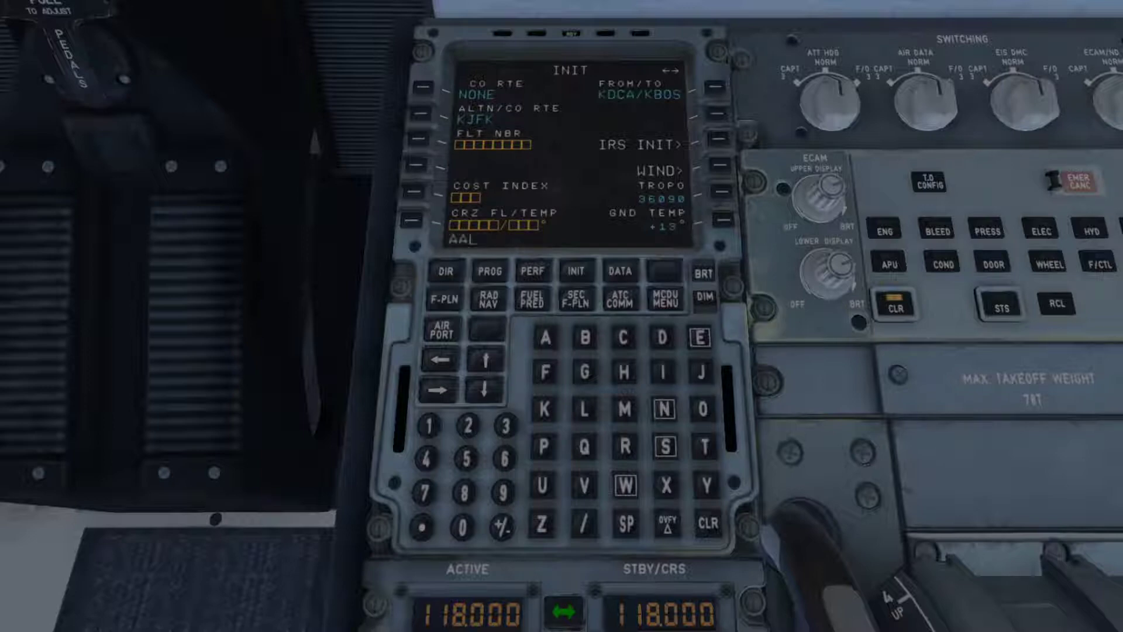
pyautogui.click(468, 425)
pyautogui.click(429, 425)
pyautogui.click(506, 425)
pyautogui.click(502, 492)
pyautogui.click(419, 139)
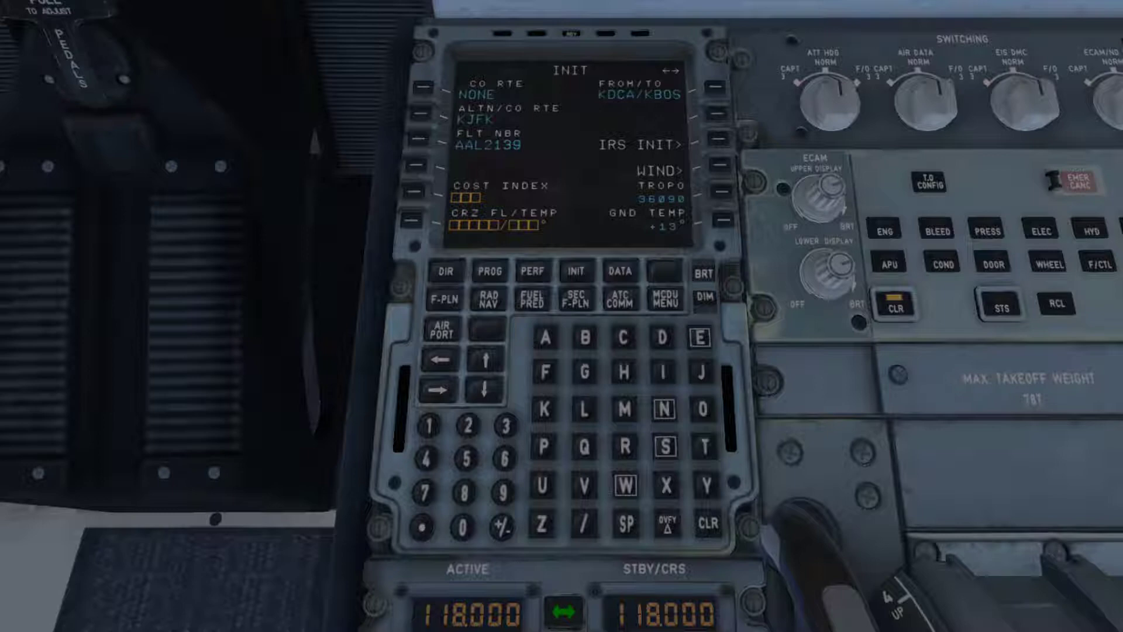
# Set the cost index to 21.
pyautogui.click(467, 425)
pyautogui.click(429, 425)
pyautogui.click(418, 195)
pyautogui.click(415, 192)
# Set the cruise flight level to FL330 with a temperature of -51°.
pyautogui.click(503, 425)
pyautogui.click(502, 425)
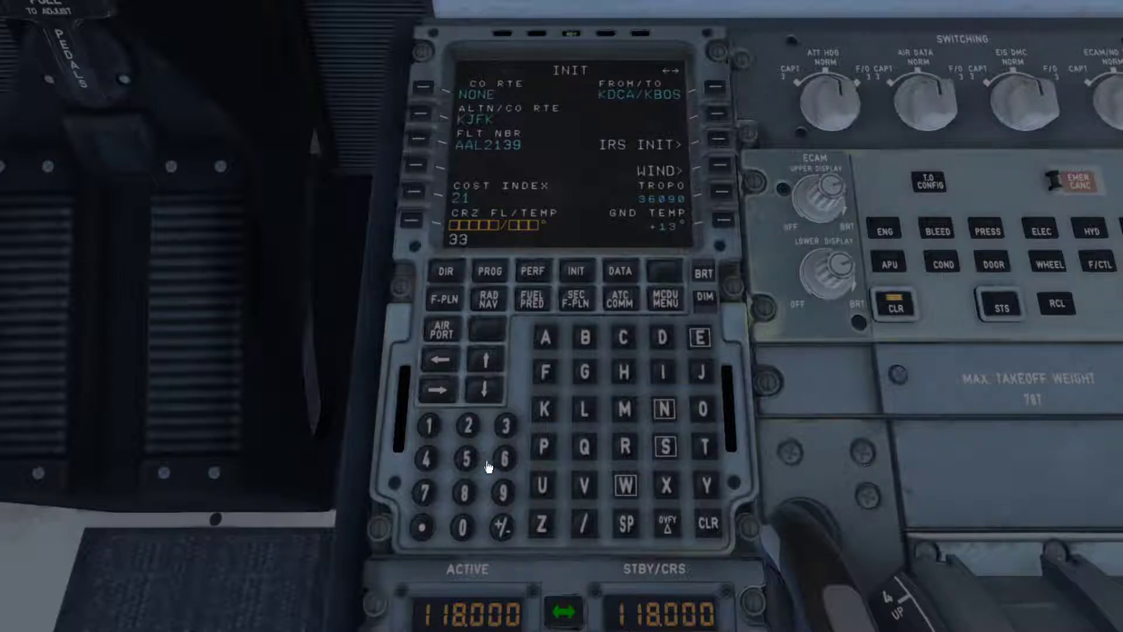
pyautogui.click(462, 526)
pyautogui.click(502, 528)
pyautogui.click(465, 458)
pyautogui.click(429, 426)
pyautogui.click(409, 225)
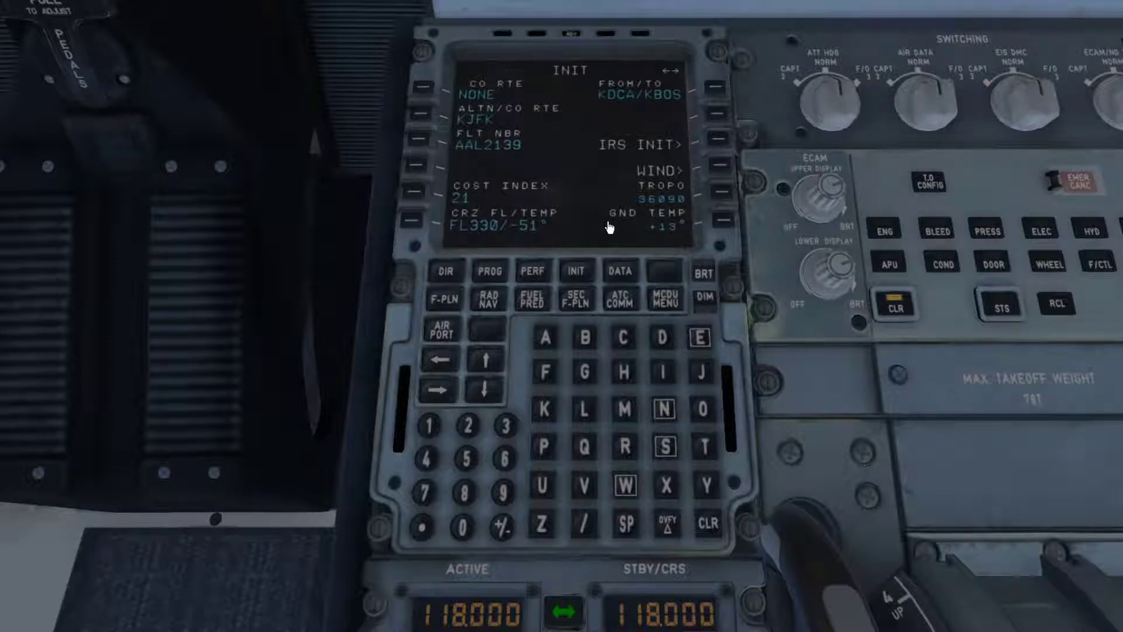
# Set the tropopause altitude to 39100.
pyautogui.click(507, 426)
pyautogui.click(503, 493)
pyautogui.click(429, 425)
pyautogui.click(462, 528)
pyautogui.click(464, 529)
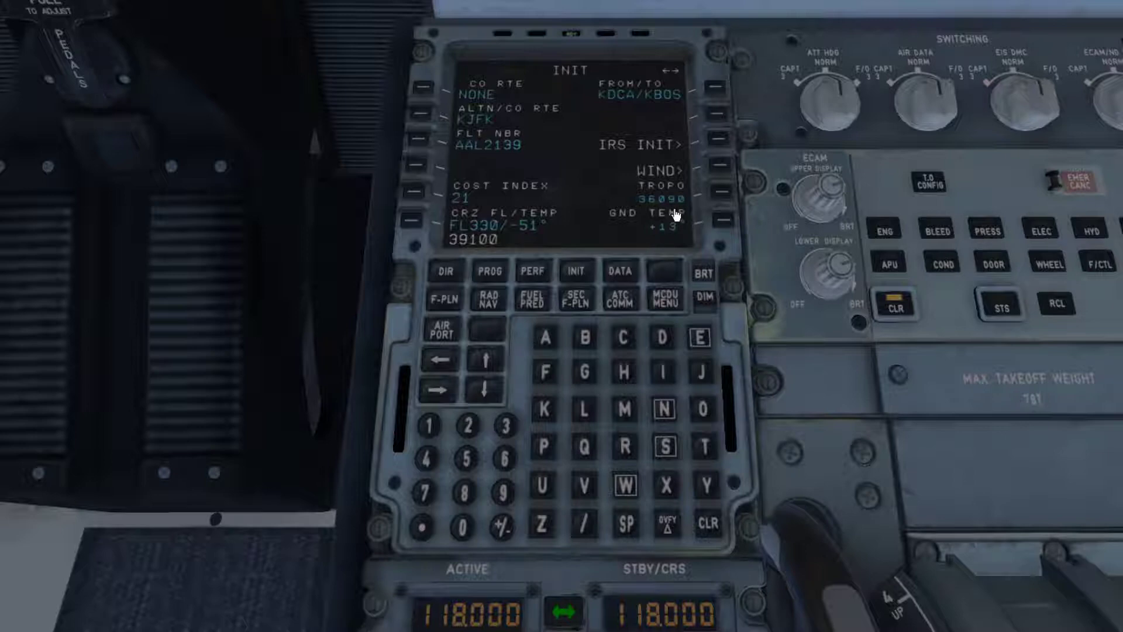
pyautogui.click(723, 193)
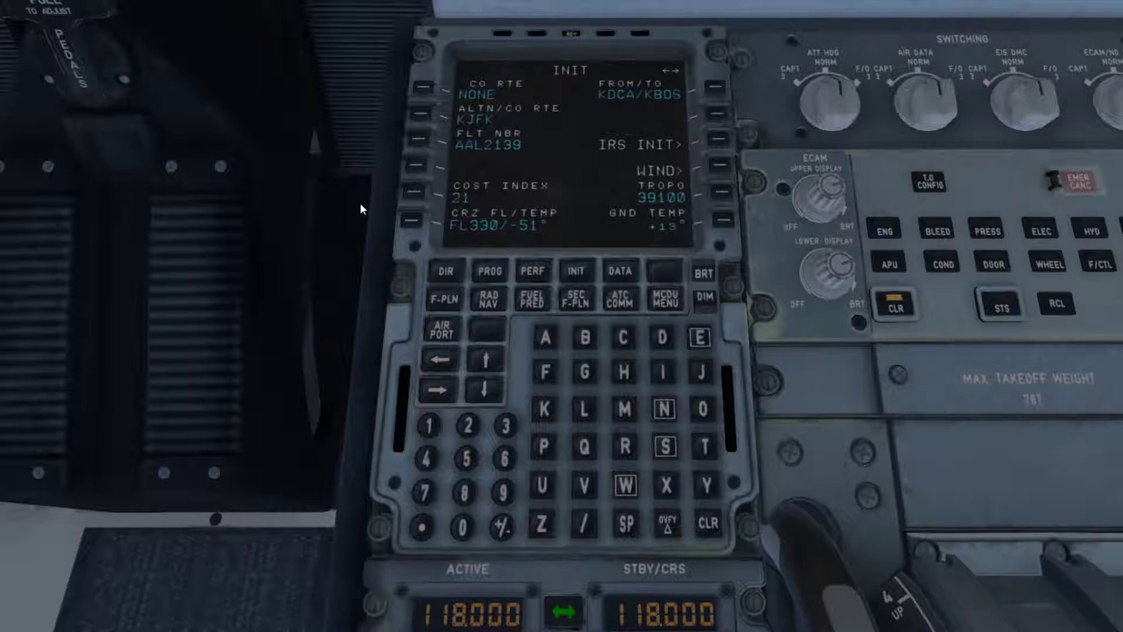
# Align all three IRS on the KDCA reference position, then open the INIT page for fuel and weights.
pyautogui.click(719, 144)
pyautogui.click(722, 222)
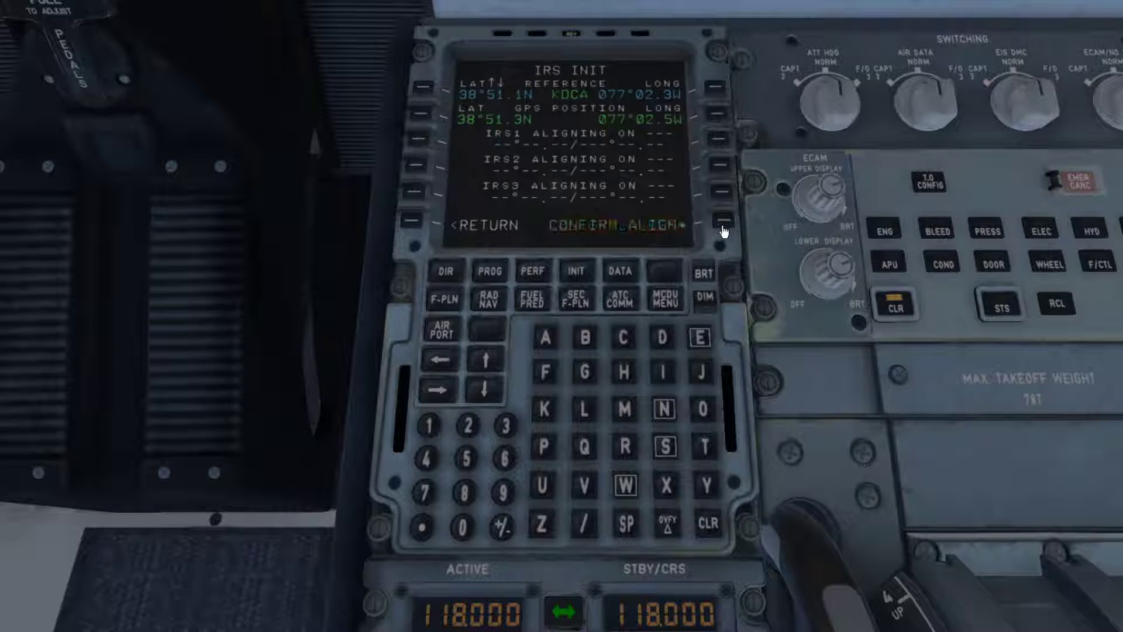
pyautogui.click(723, 227)
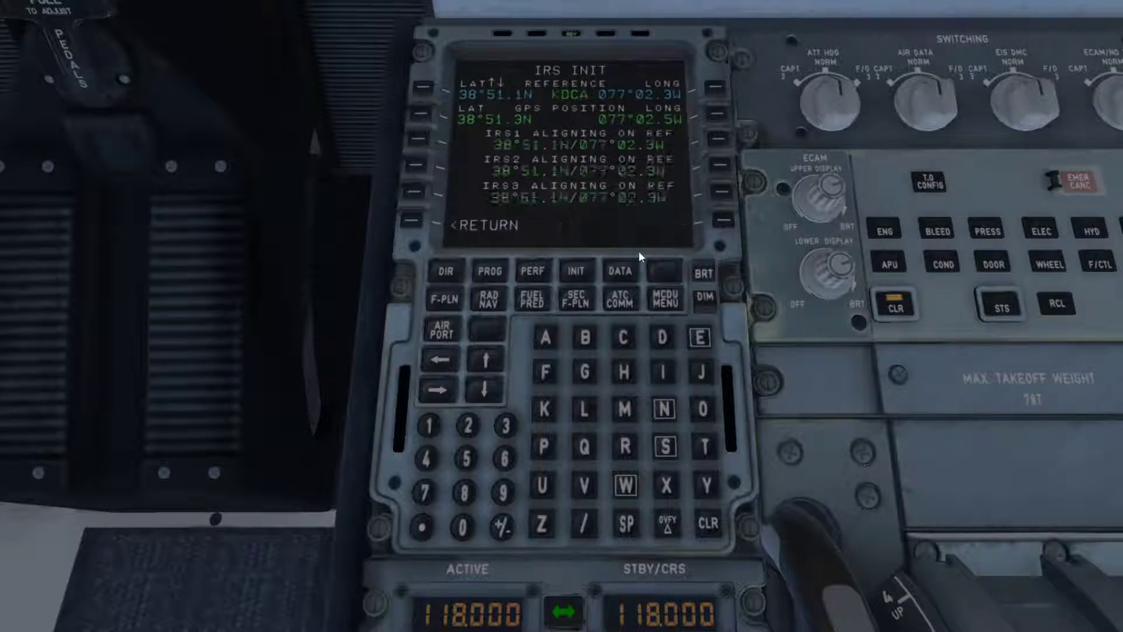
pyautogui.click(591, 277)
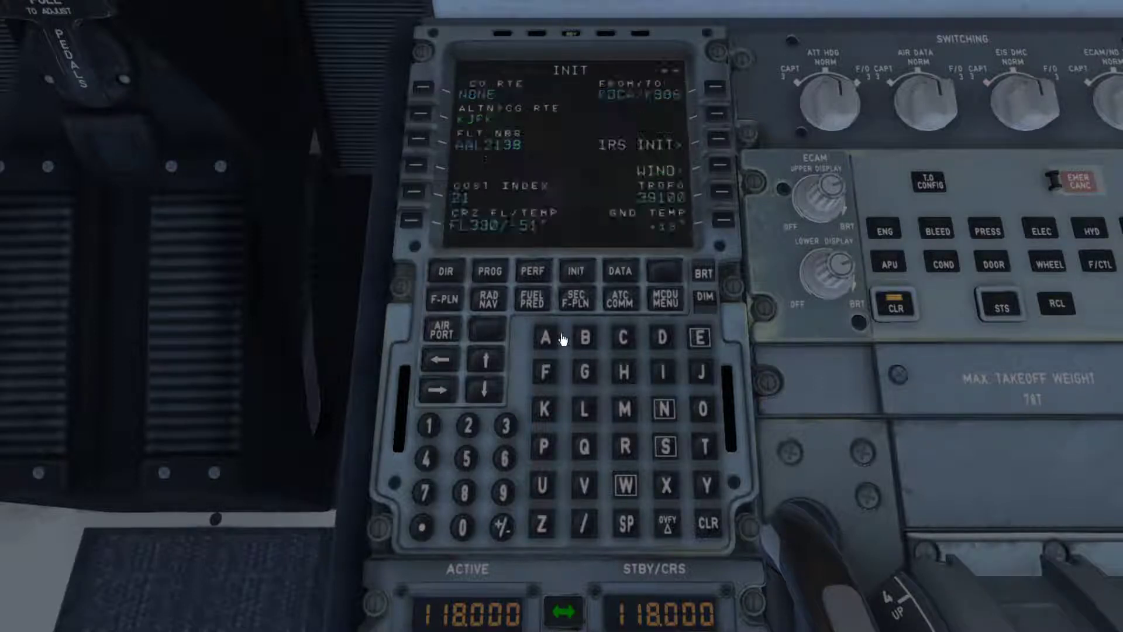
pyautogui.click(441, 364)
# Call the fuel truck from the tablet's fuel service page.
pyautogui.press('KP_5')
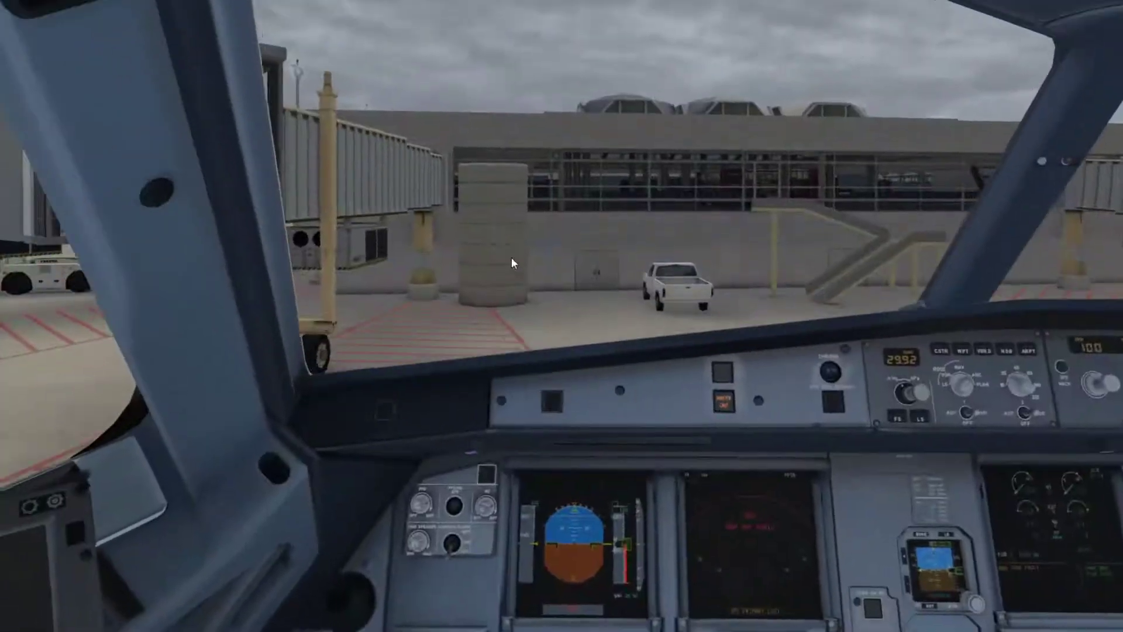
pyautogui.moveTo(511, 258); pyautogui.dragTo(346, 339)
pyautogui.scroll(5, 382, 359)
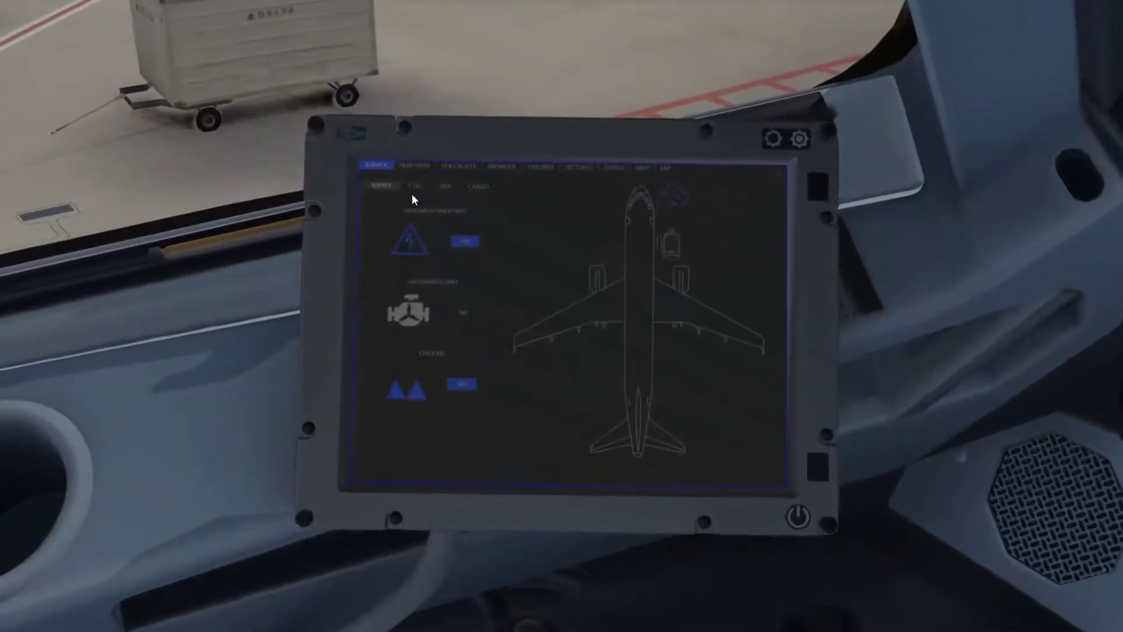
pyautogui.click(415, 186)
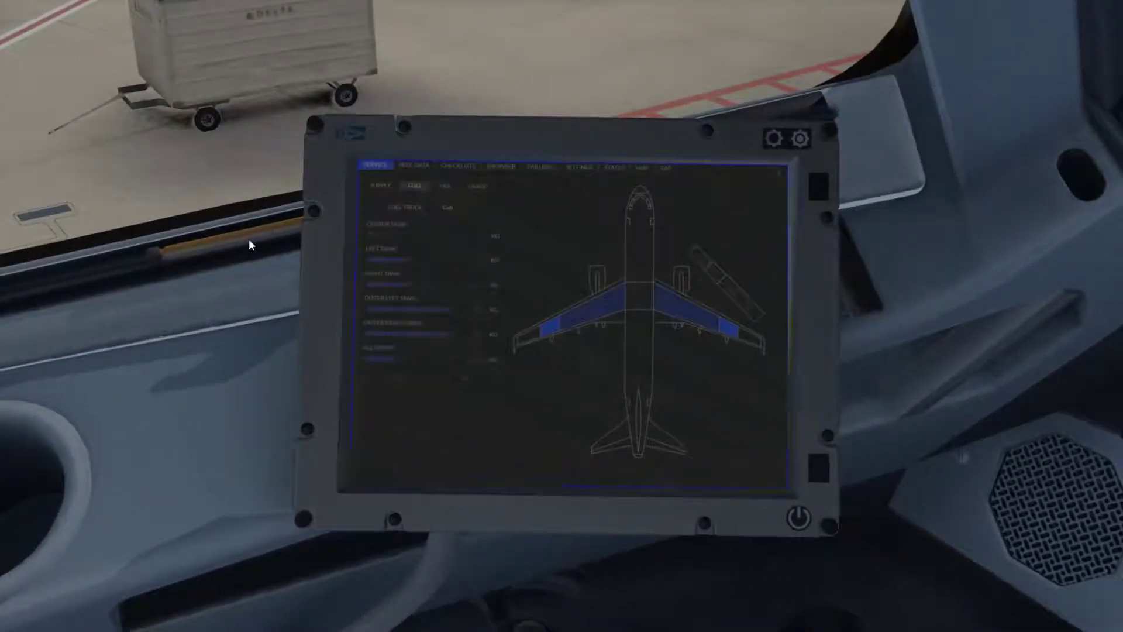
pyautogui.click(439, 211)
# Call the air stairs at the left front door and both the front and rear baggage loaders.
pyautogui.click(448, 188)
pyautogui.click(390, 217)
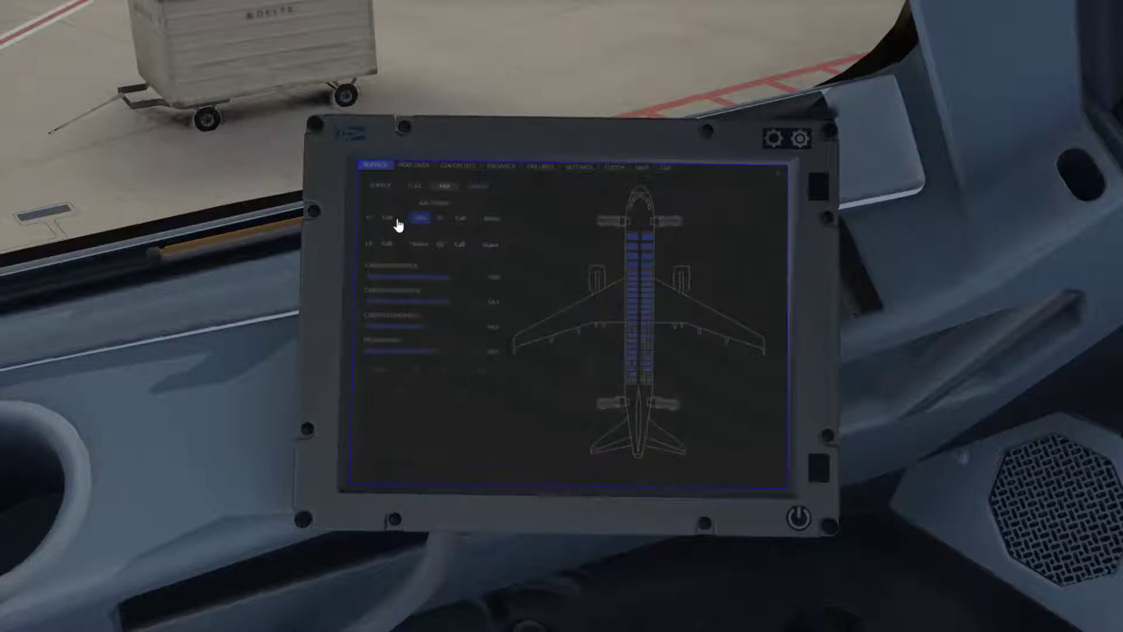
pyautogui.click(478, 188)
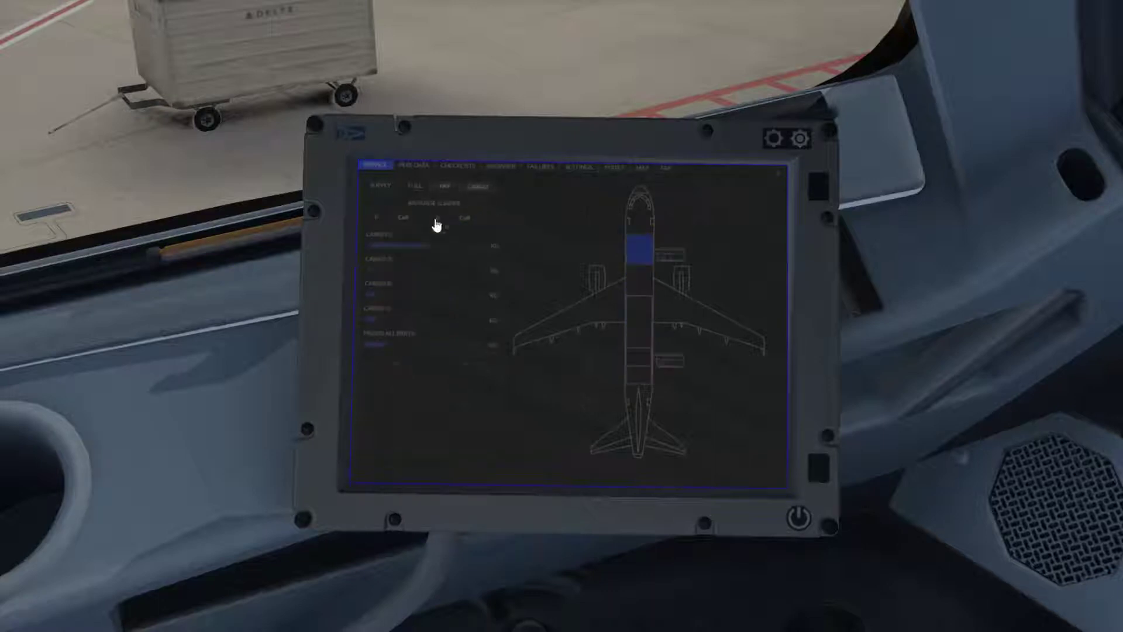
pyautogui.click(401, 220)
pyautogui.click(464, 220)
pyautogui.scroll(-5, 503, 156)
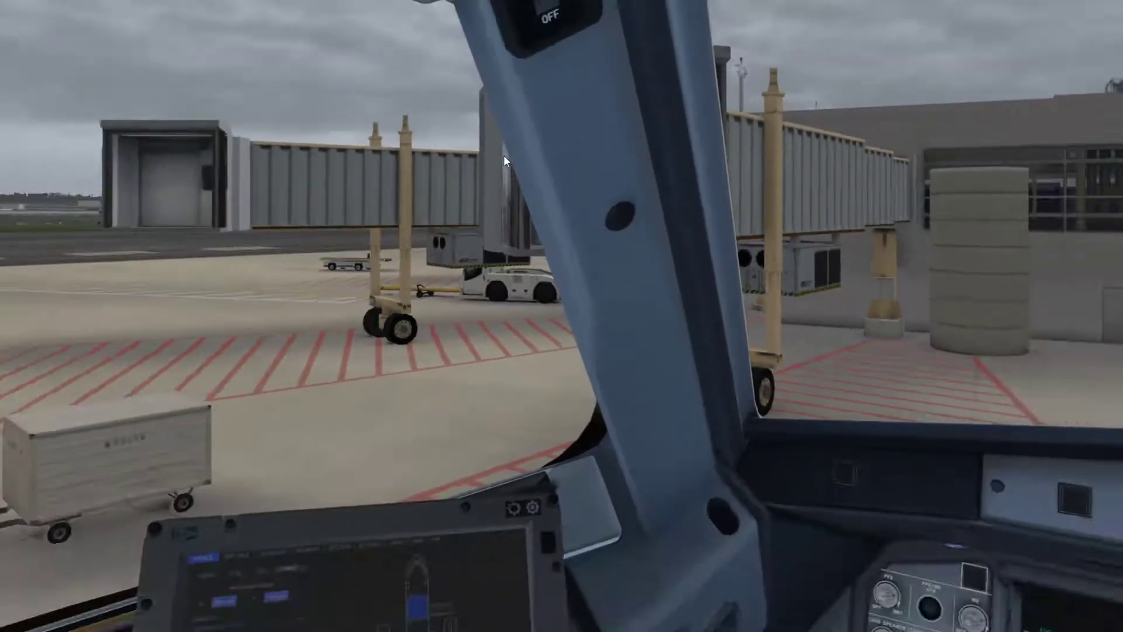
pyautogui.scroll(5, 409, 237)
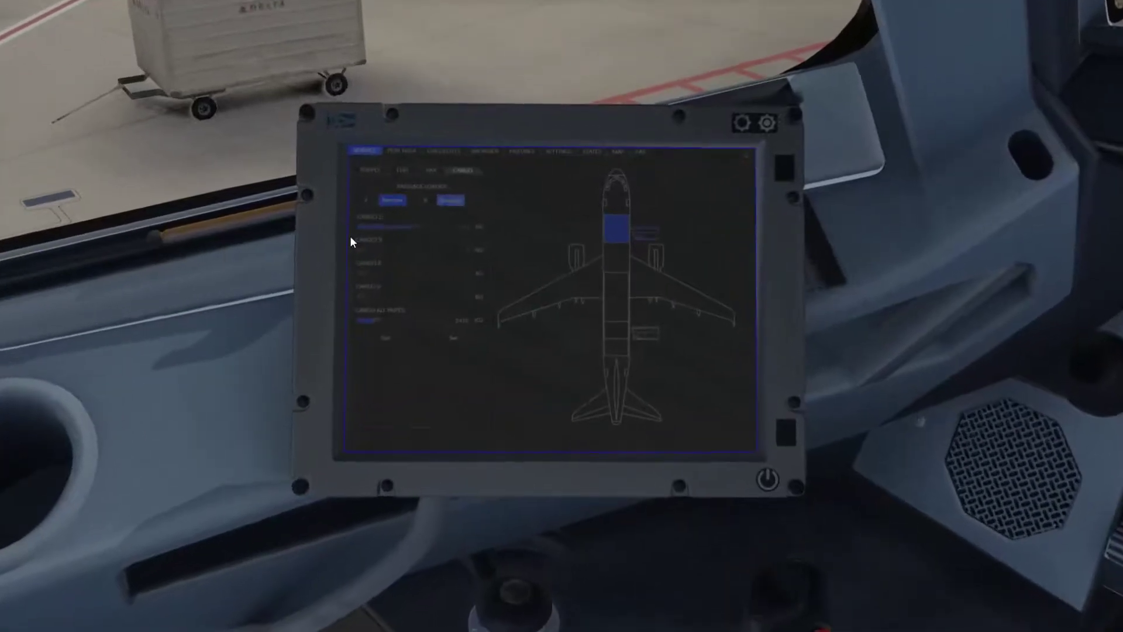
# Raise the total fuel across all tanks to about 7012 kg on the fuel service page.
pyautogui.press('KP_8')
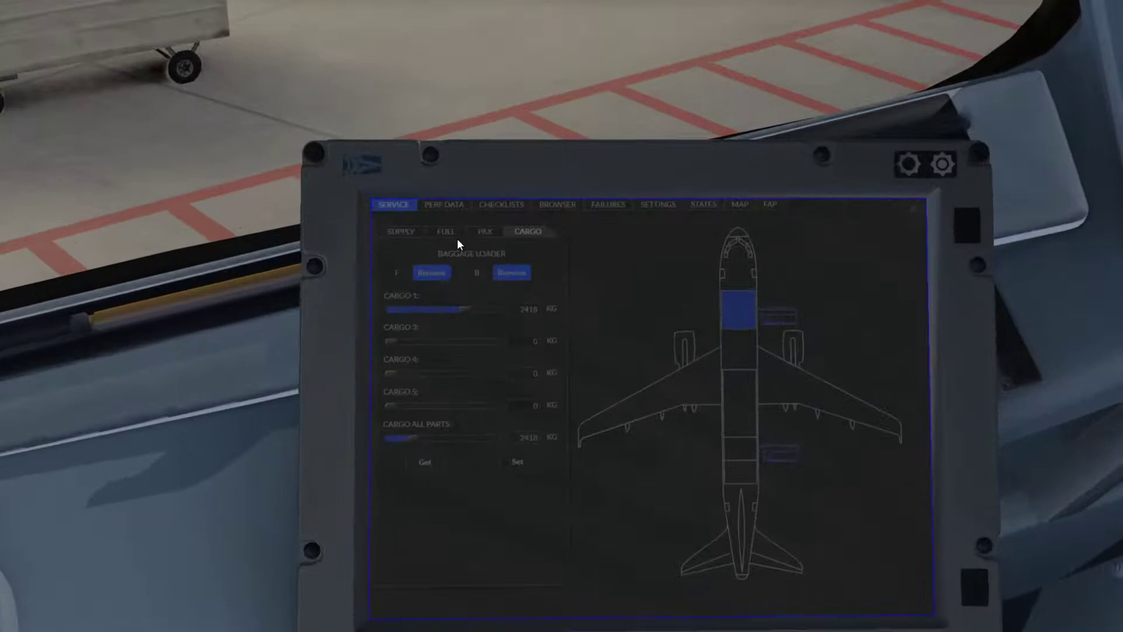
pyautogui.click(447, 233)
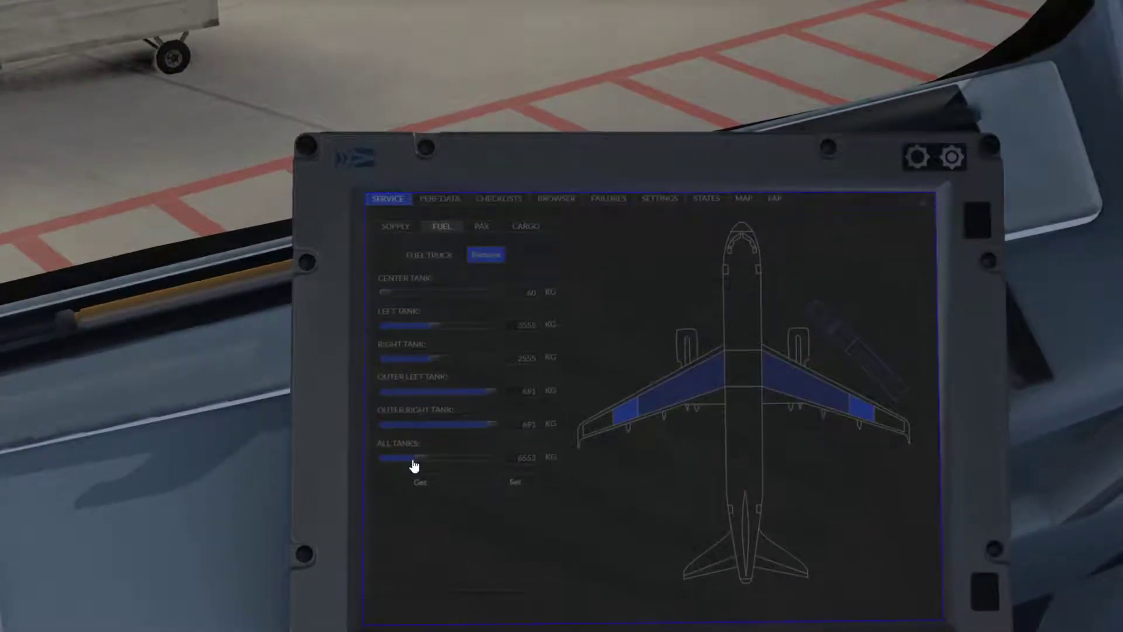
pyautogui.moveTo(414, 460); pyautogui.dragTo(424, 466)
# Set the passenger load to 136 and apply it.
pyautogui.click(479, 230)
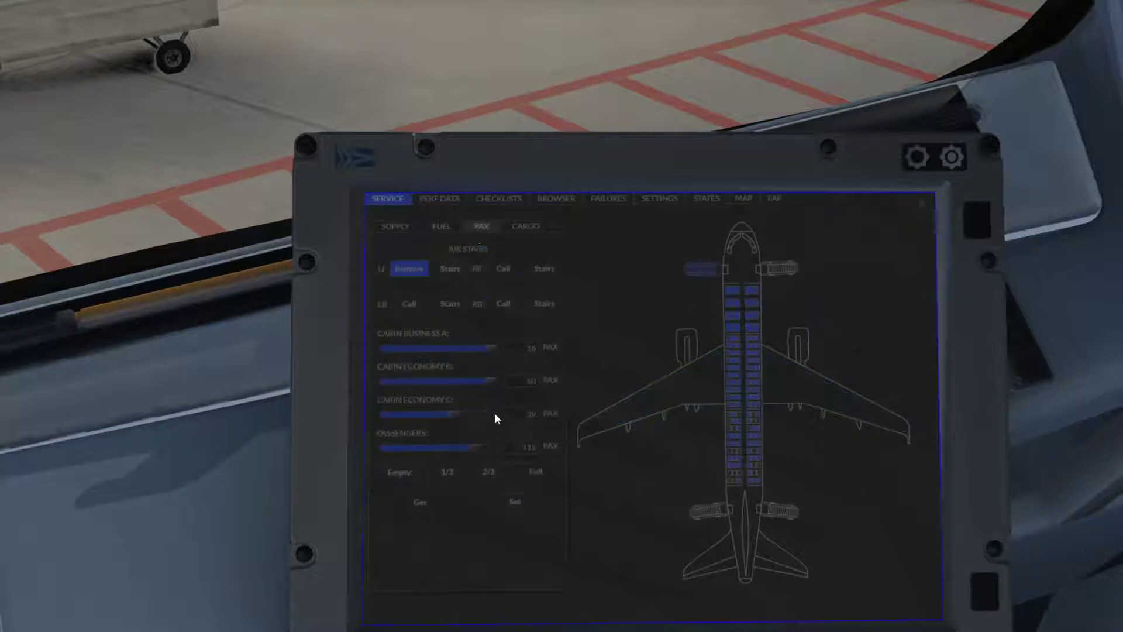
pyautogui.moveTo(482, 452); pyautogui.dragTo(497, 452)
pyautogui.click(514, 498)
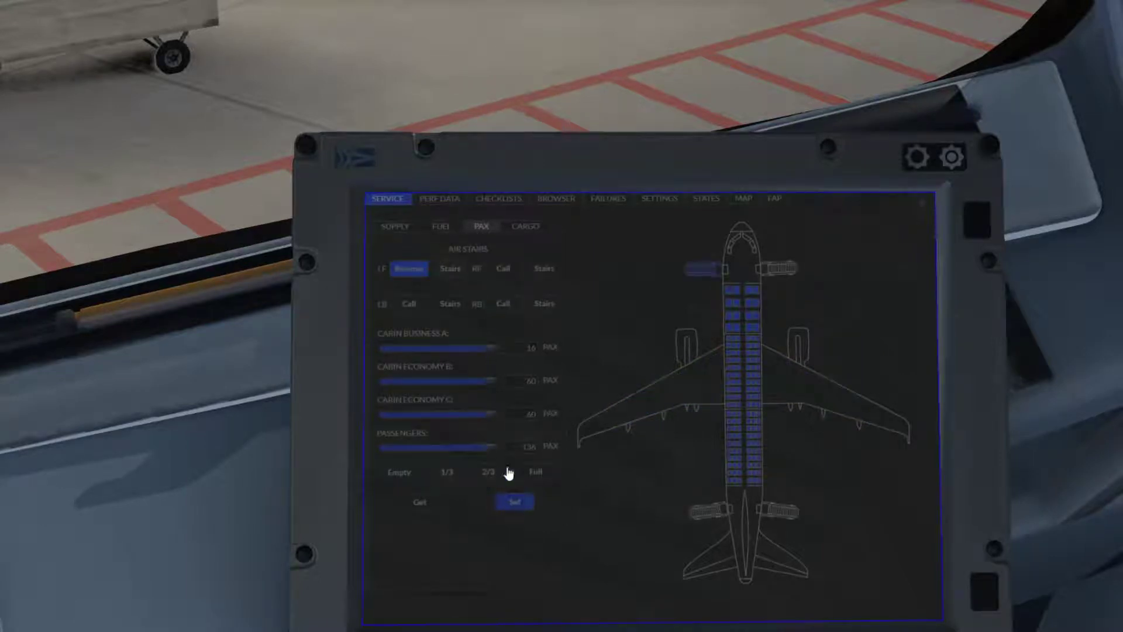
# Send away the rear and front baggage loaders and check the performance data.
pyautogui.click(525, 227)
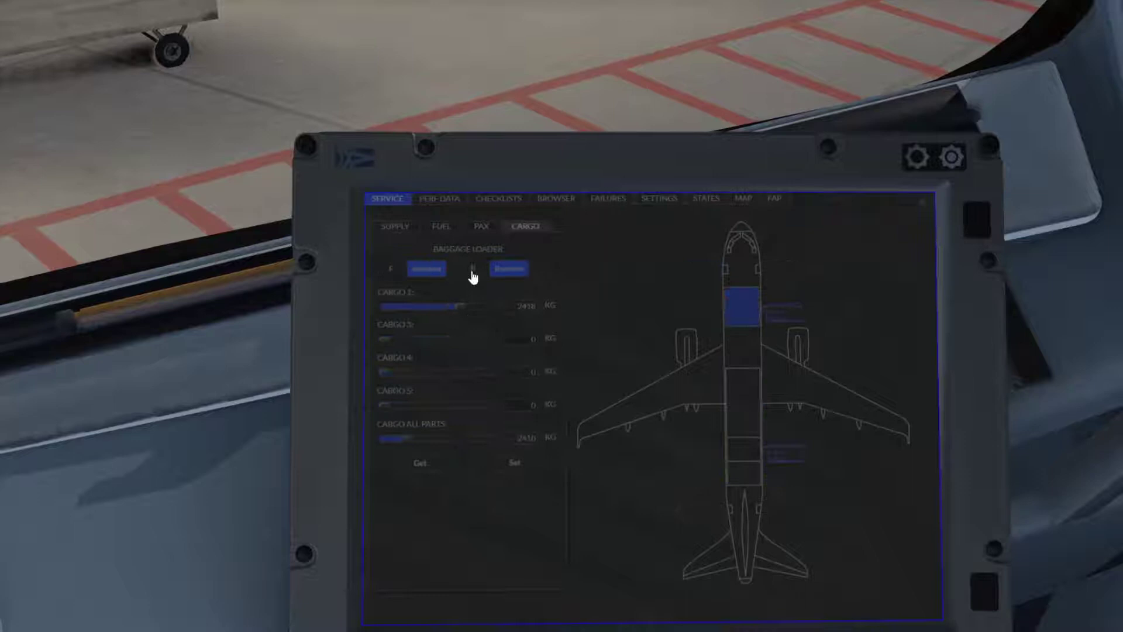
pyautogui.click(500, 272)
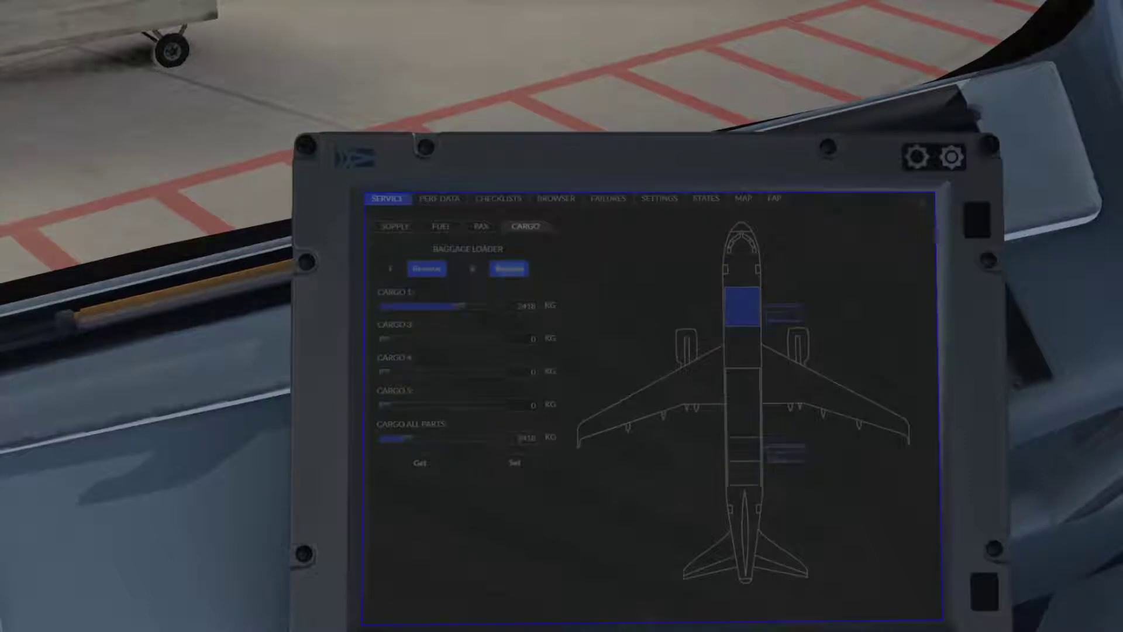
pyautogui.click(430, 270)
pyautogui.click(441, 201)
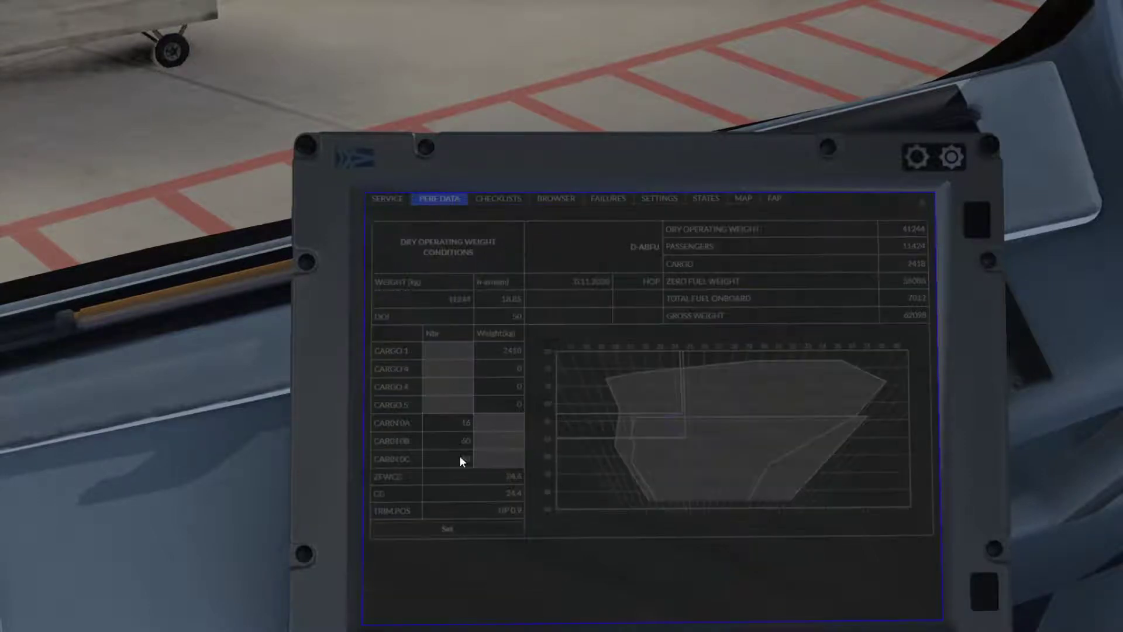
# Call the rear baggage loader back and load 90 kg into Cargo 5.
pyautogui.click(390, 199)
pyautogui.click(507, 281)
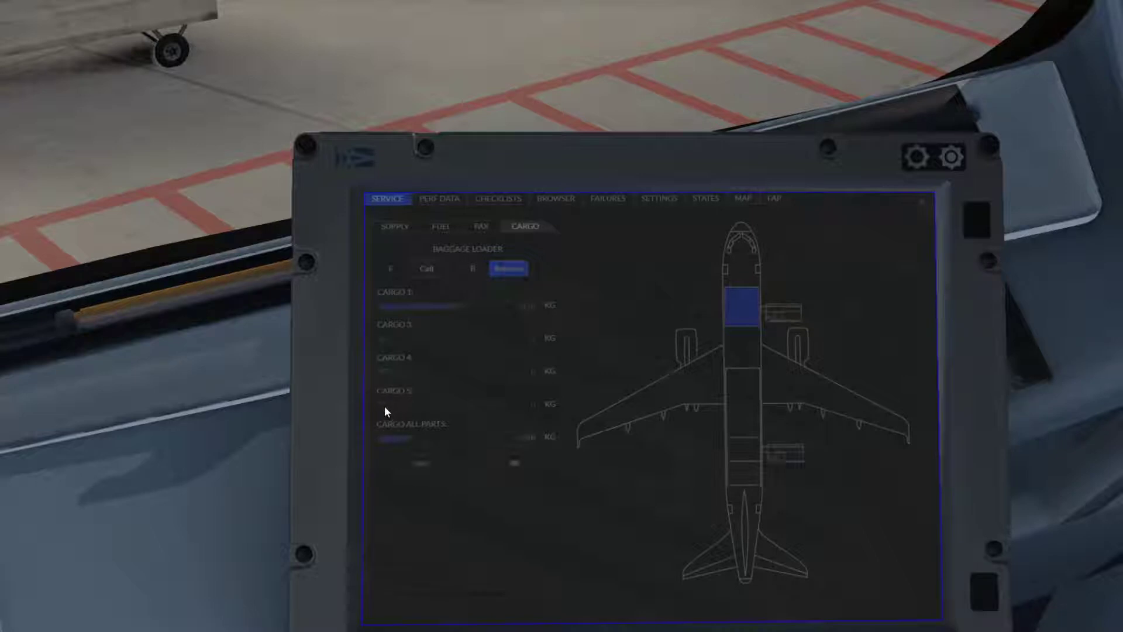
pyautogui.moveTo(386, 405); pyautogui.dragTo(392, 405)
pyautogui.click(508, 461)
# Show the updated performance data together with a pop-up MCDU on its INIT weight page.
pyautogui.click(456, 202)
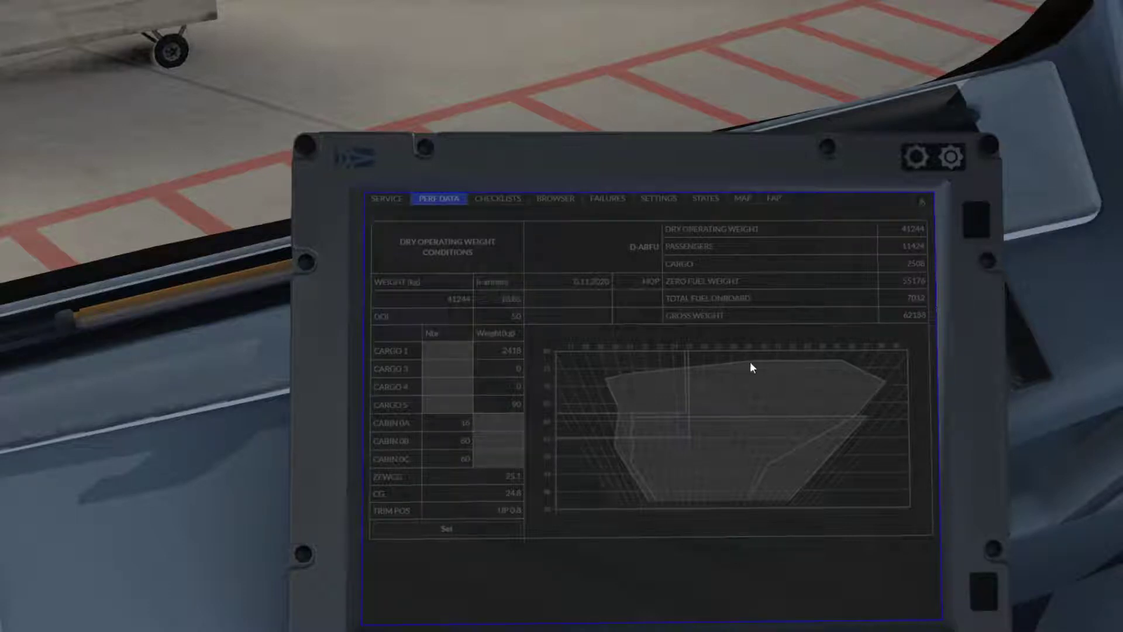
pyautogui.press('KP_5')
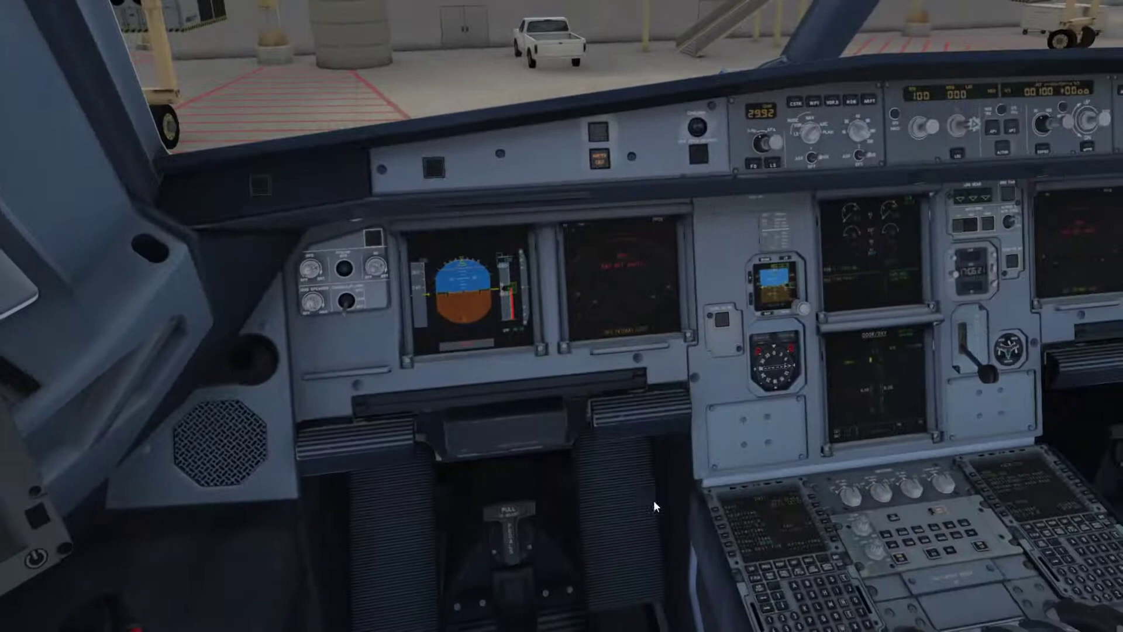
pyautogui.click(777, 519)
pyautogui.press('KP_4')
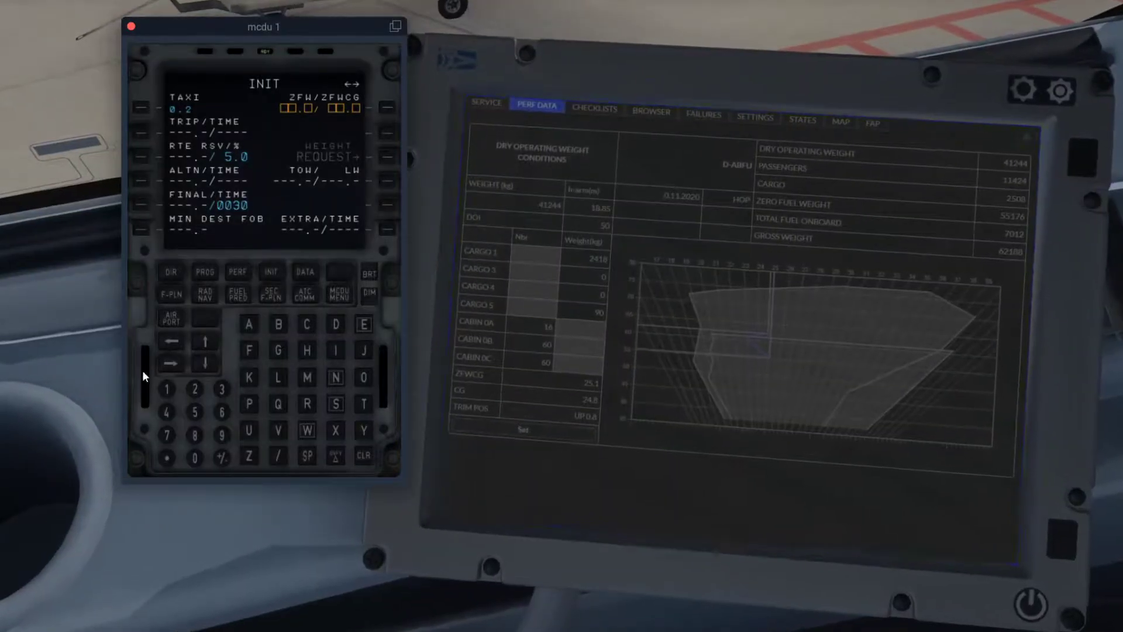
# Enter a zero fuel weight and CG of 55.2/25.1 and a block fuel of 7.0 on the INIT weight page.
pyautogui.doubleClick(196, 412)
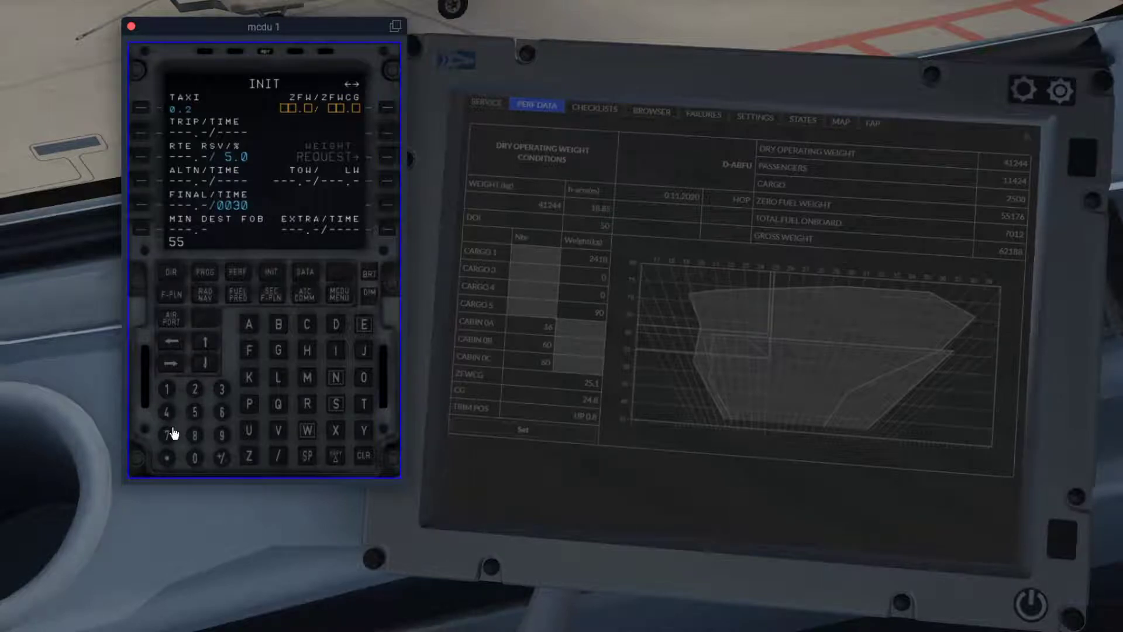
pyautogui.click(167, 458)
pyautogui.click(195, 391)
pyautogui.click(277, 457)
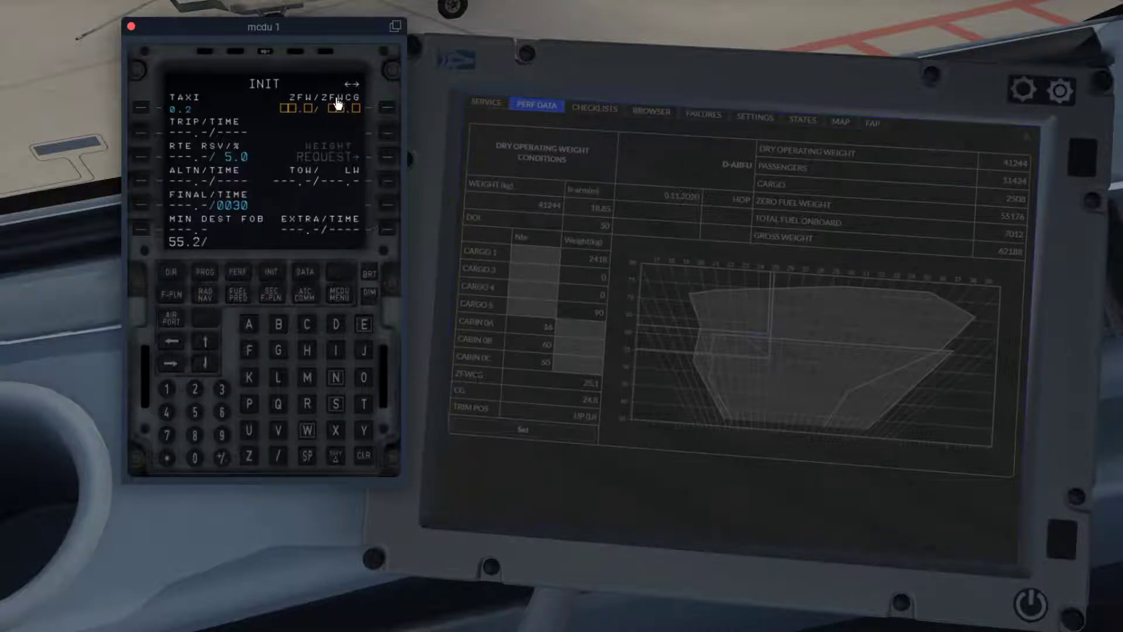
pyautogui.click(194, 389)
pyautogui.click(195, 412)
pyautogui.click(166, 457)
pyautogui.click(166, 389)
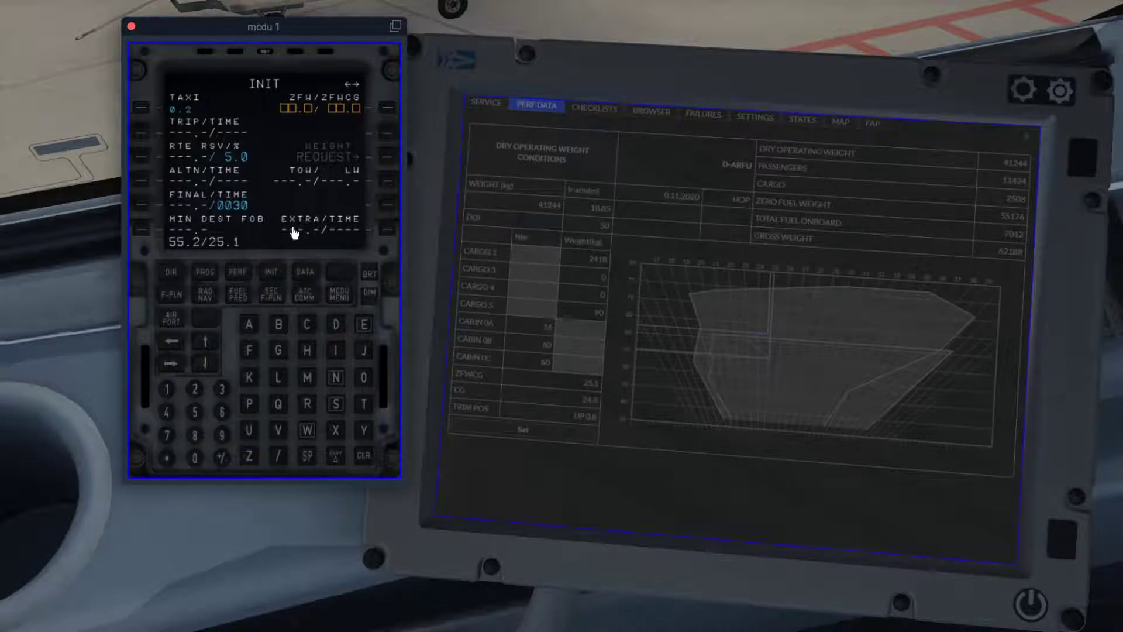
pyautogui.click(388, 108)
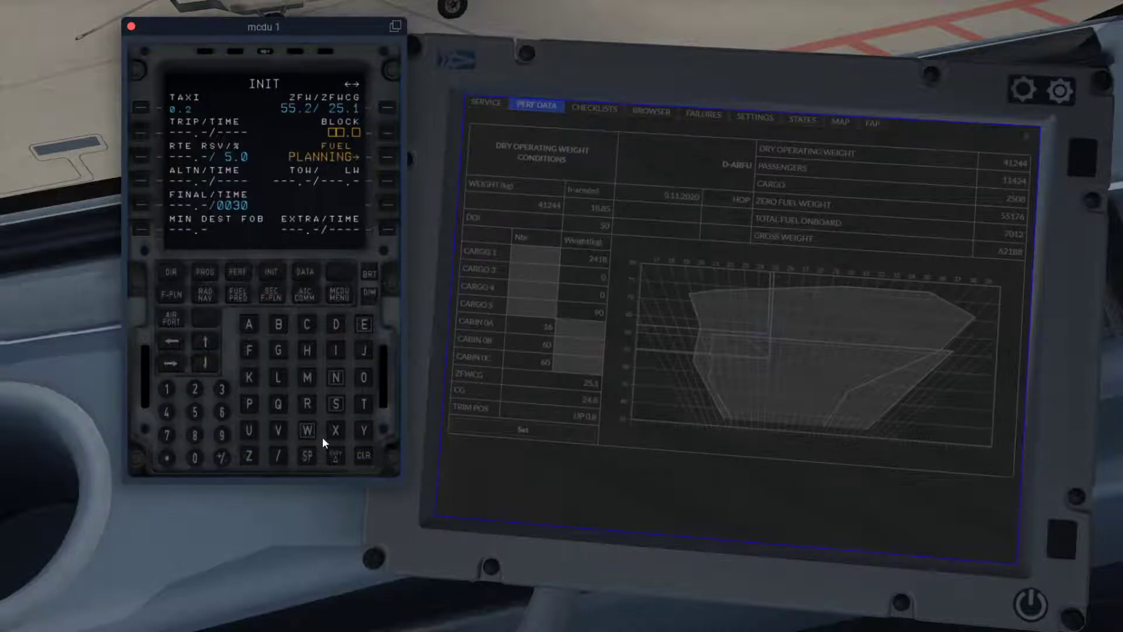
pyautogui.click(163, 438)
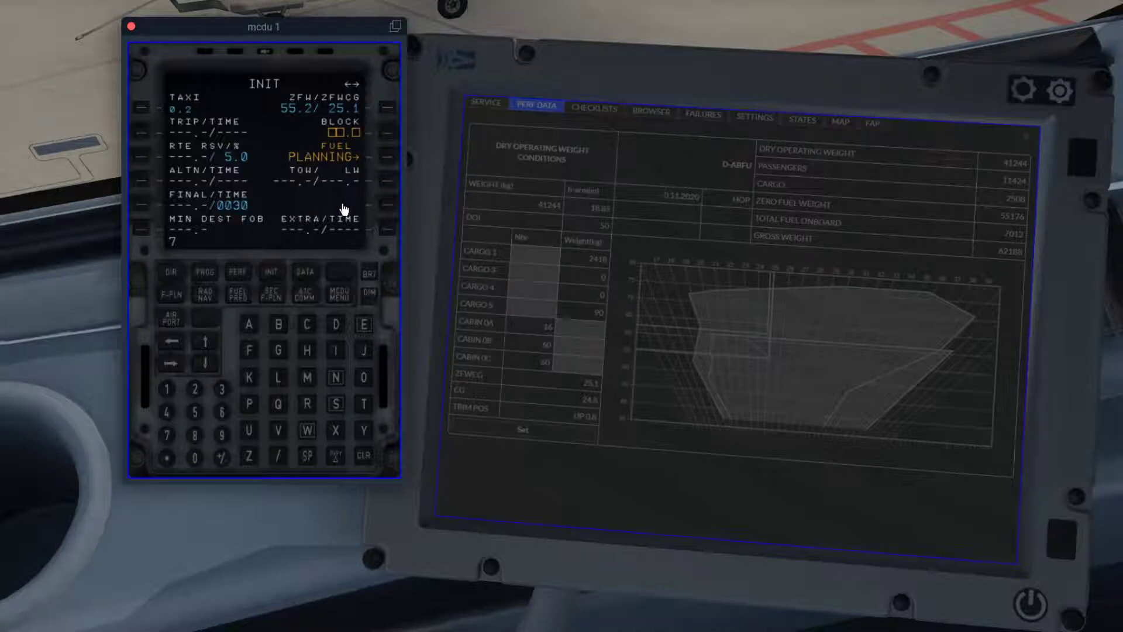
pyautogui.click(384, 139)
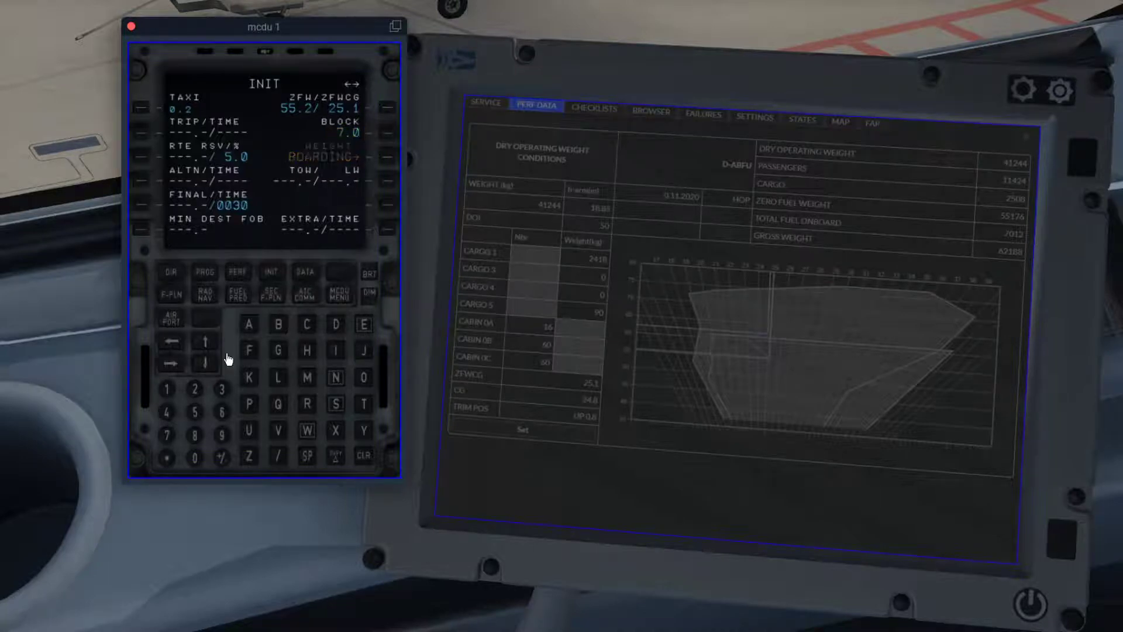
pyautogui.click(167, 439)
pyautogui.click(167, 458)
pyautogui.click(167, 389)
pyautogui.click(363, 457)
pyautogui.click(362, 458)
# Set the final reserve time to 45 minutes on the INIT weight page.
pyautogui.click(278, 456)
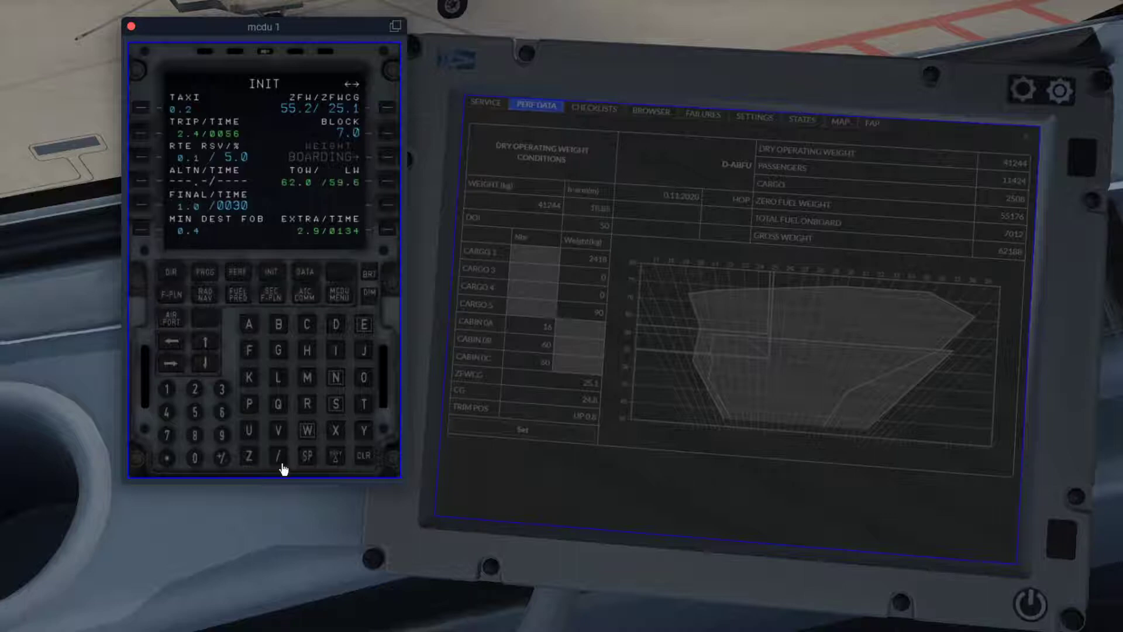
pyautogui.click(174, 413)
pyautogui.click(195, 418)
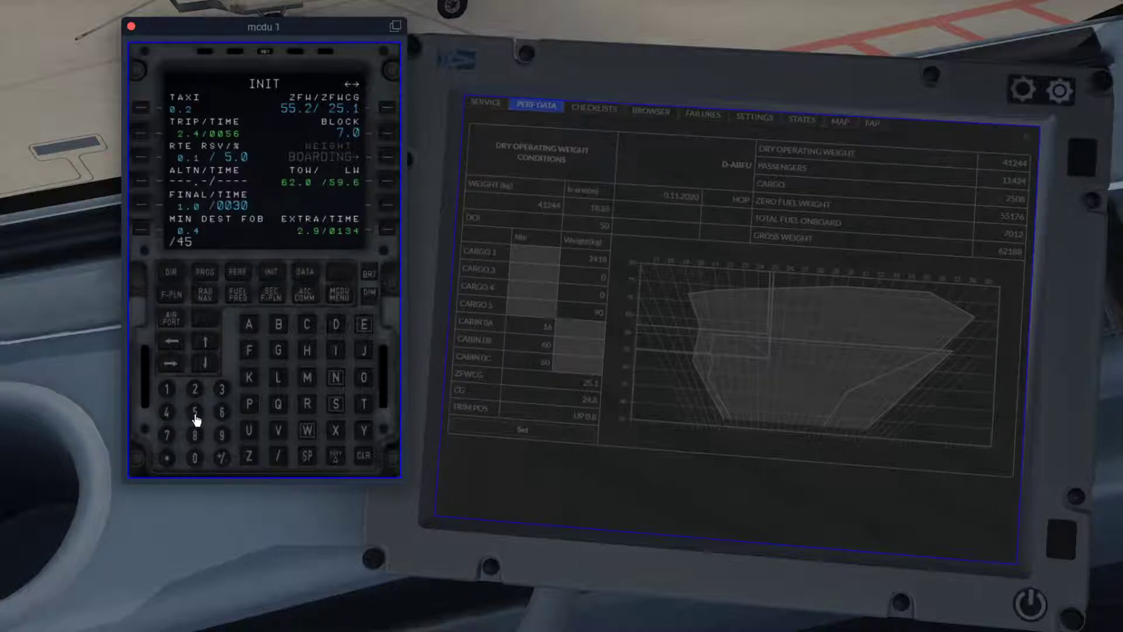
pyautogui.click(146, 214)
# Insert the KDCA departure into the flight plan with runway 01, the SOOKI4 SID and the SWANN transition.
pyautogui.click(171, 295)
pyautogui.click(144, 111)
pyautogui.click(141, 114)
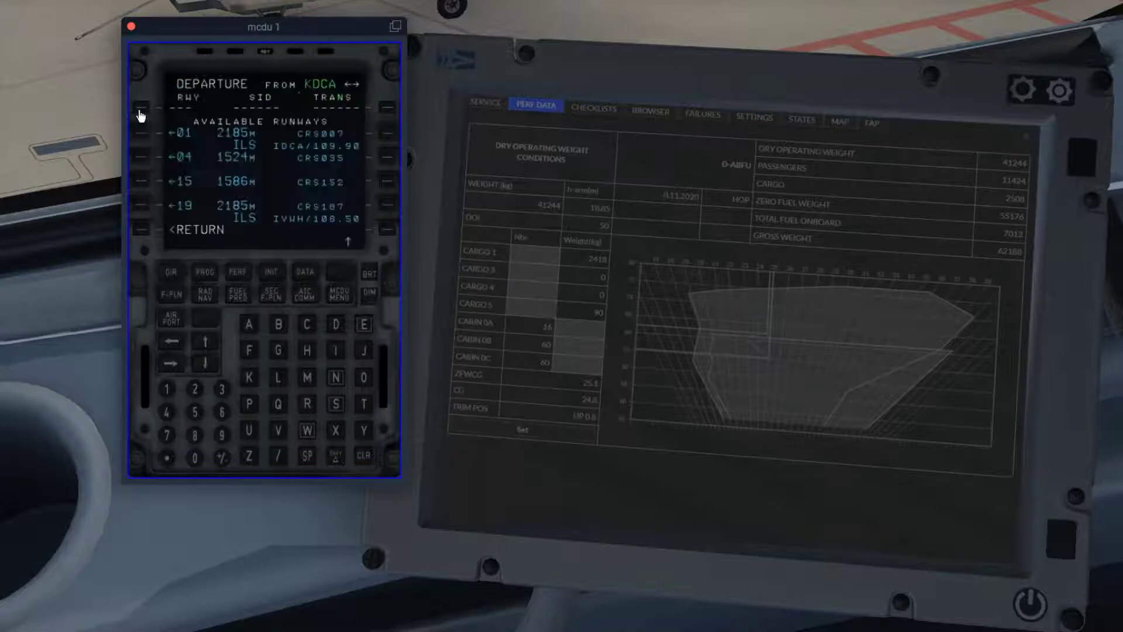
pyautogui.click(144, 137)
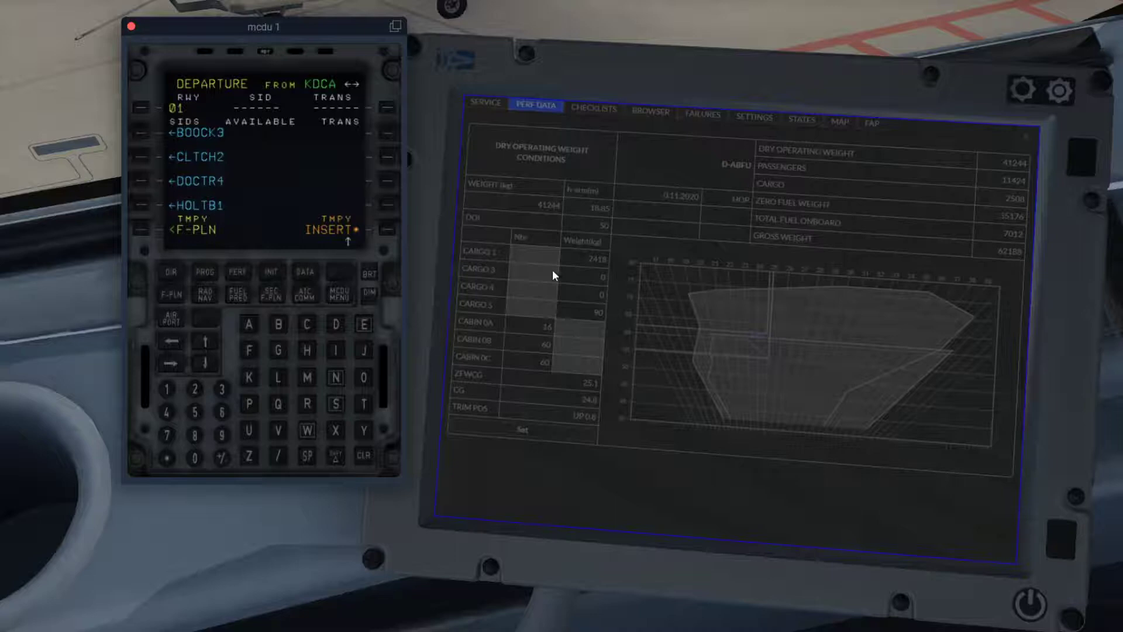
pyautogui.click(209, 344)
pyautogui.click(210, 344)
pyautogui.click(209, 344)
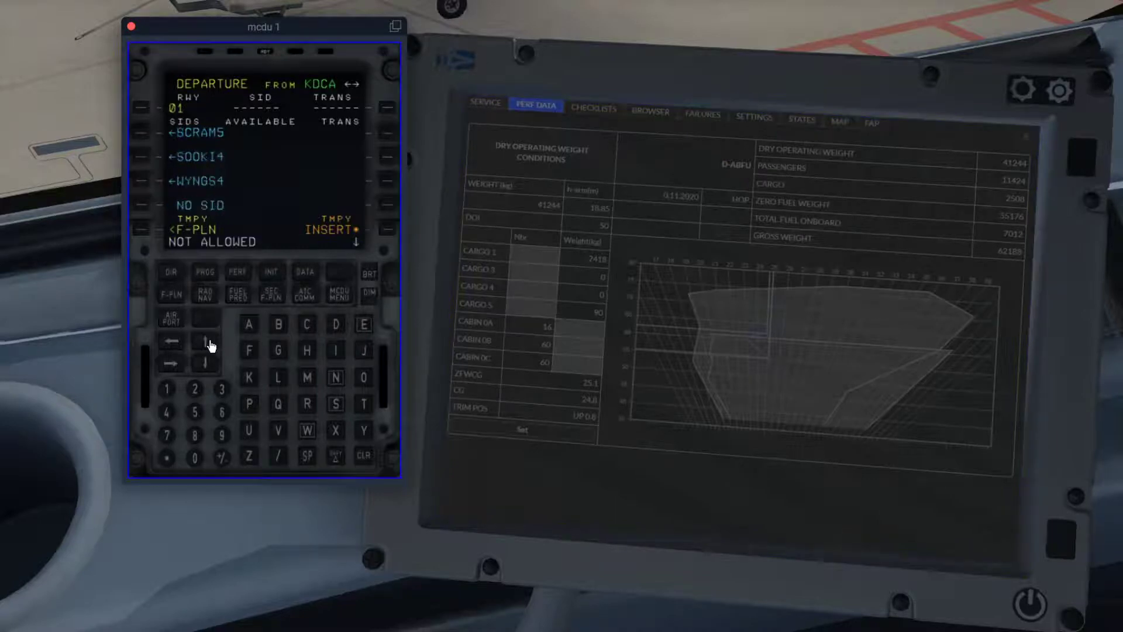
pyautogui.click(145, 167)
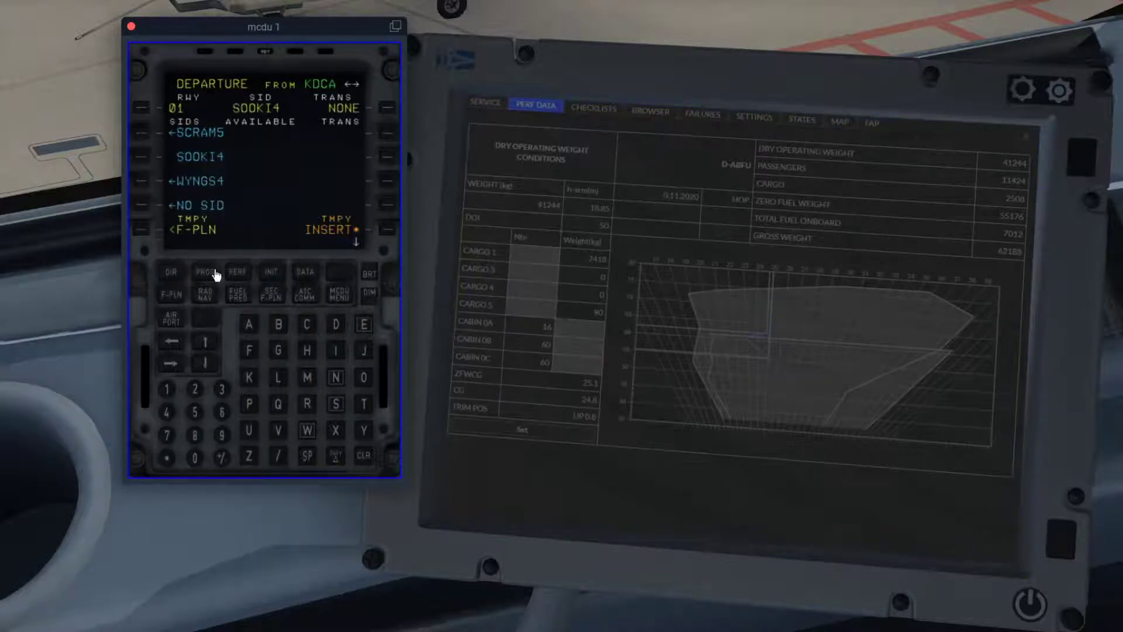
pyautogui.click(208, 367)
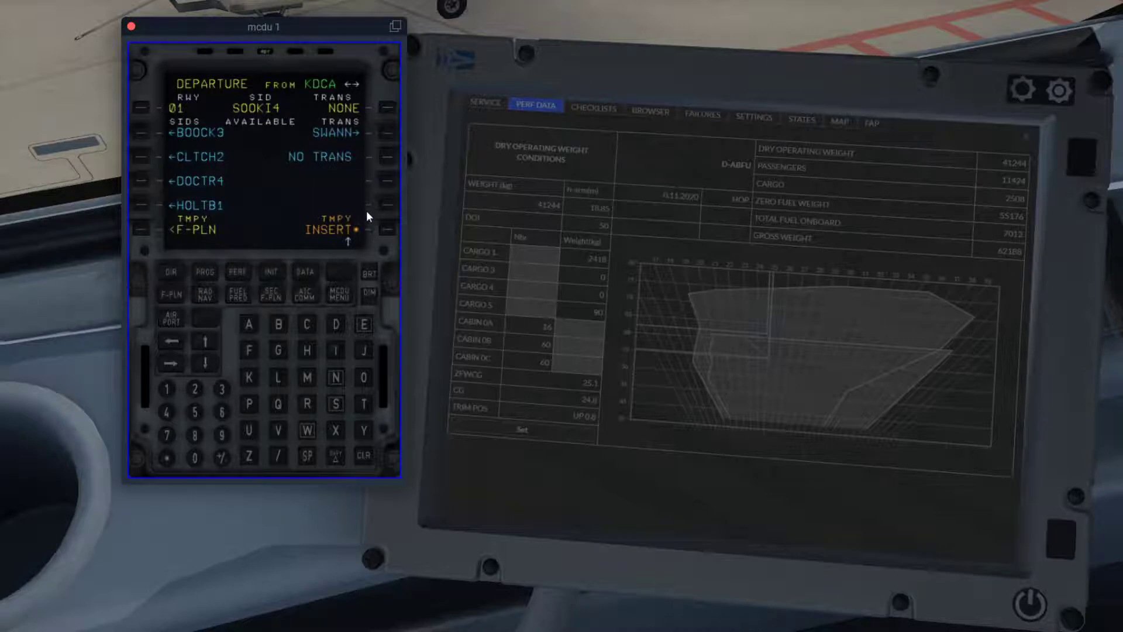
pyautogui.click(386, 132)
pyautogui.click(386, 229)
# Add waypoint BROSS after SWANN, in place of the flight plan discontinuity.
pyautogui.click(209, 349)
pyautogui.click(210, 349)
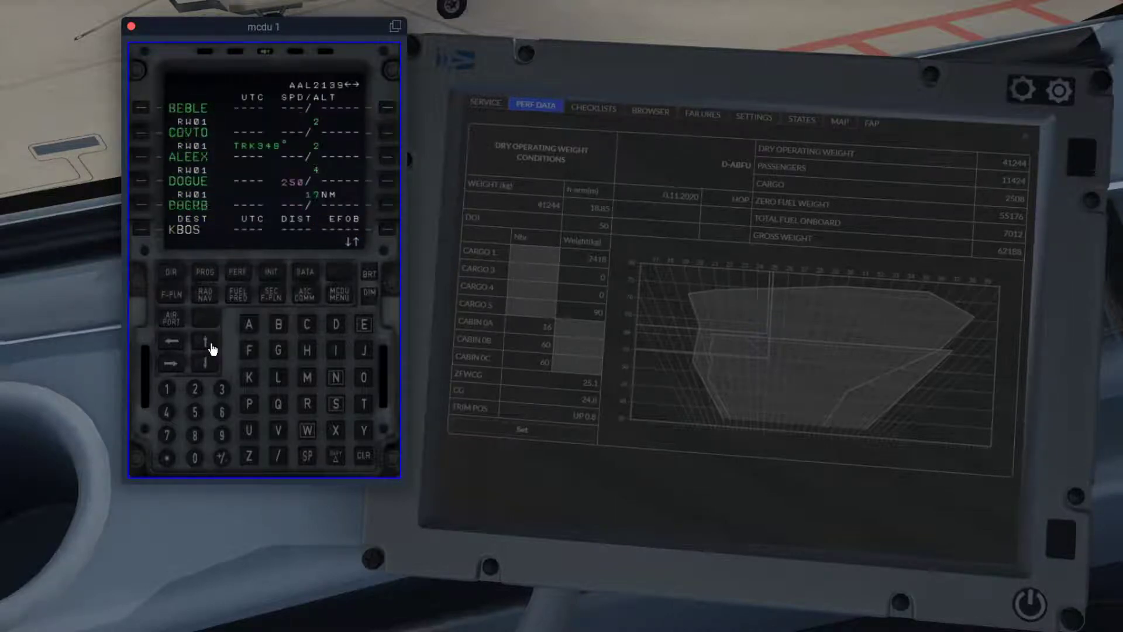
pyautogui.click(210, 348)
pyautogui.click(211, 349)
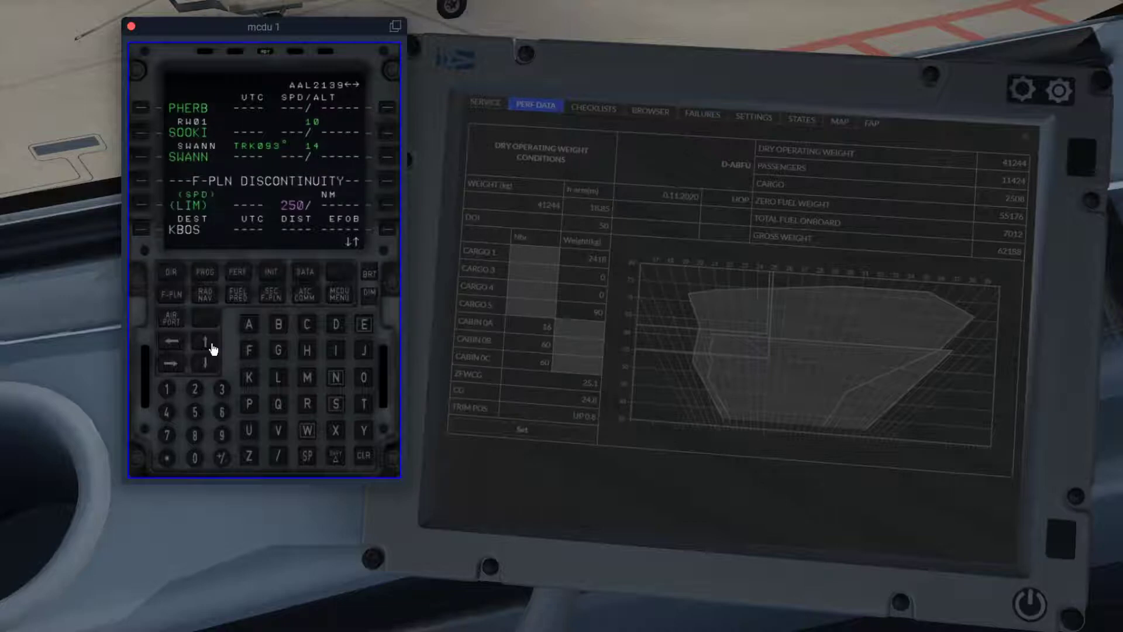
pyautogui.click(279, 332)
pyautogui.click(307, 405)
pyautogui.click(365, 380)
pyautogui.click(337, 408)
pyautogui.click(337, 410)
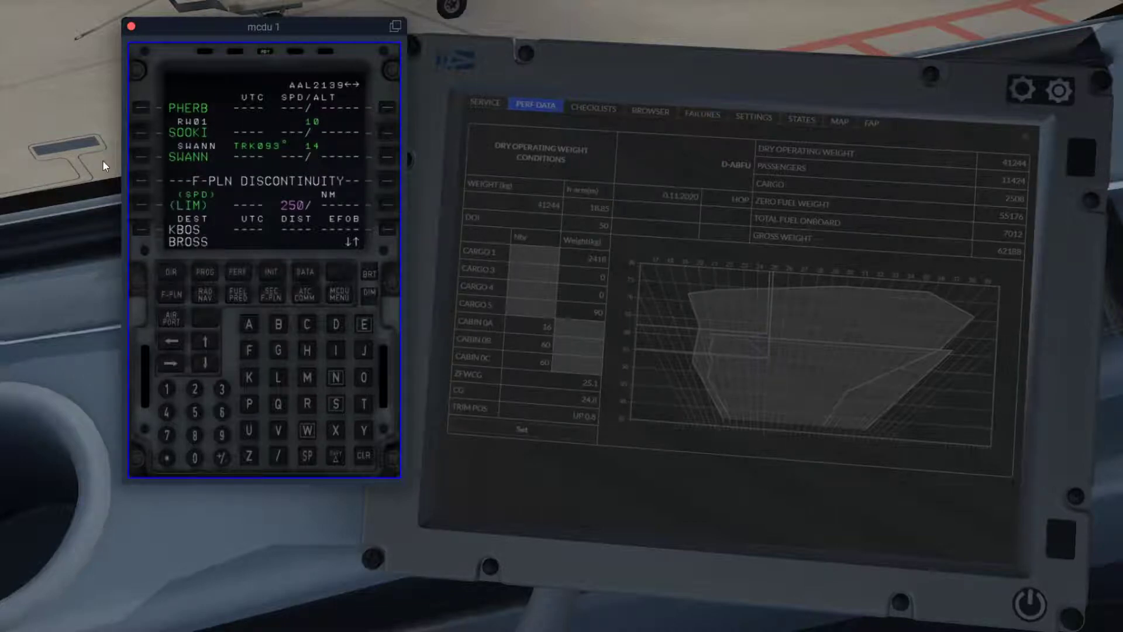
pyautogui.click(142, 181)
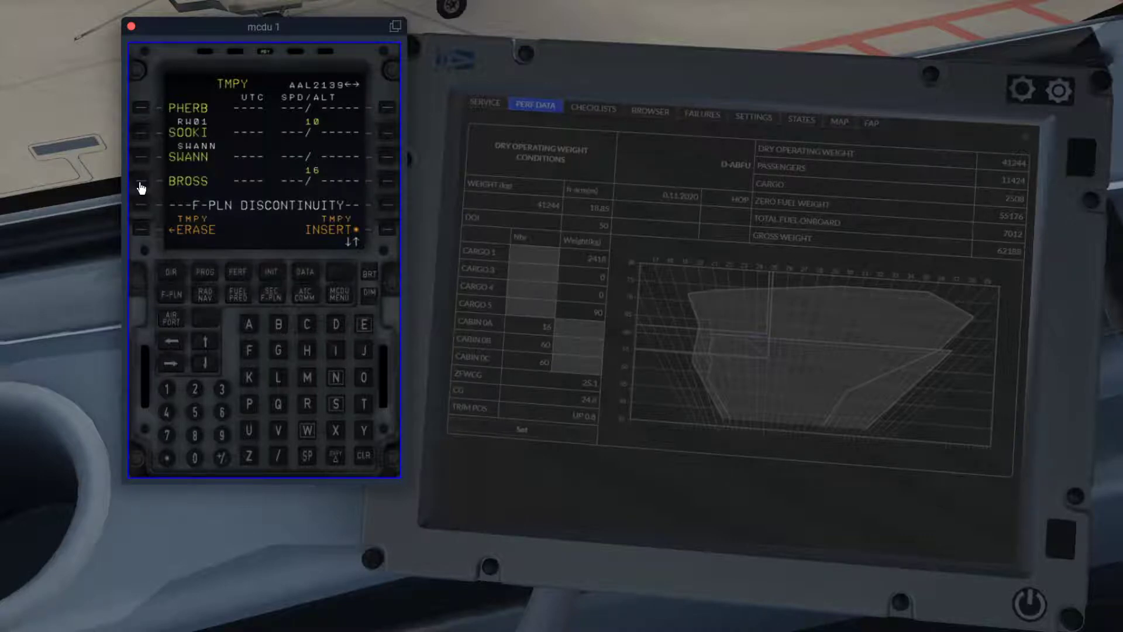
# Enter airway J42 from BROSS to RBV on the airways page.
pyautogui.click(141, 186)
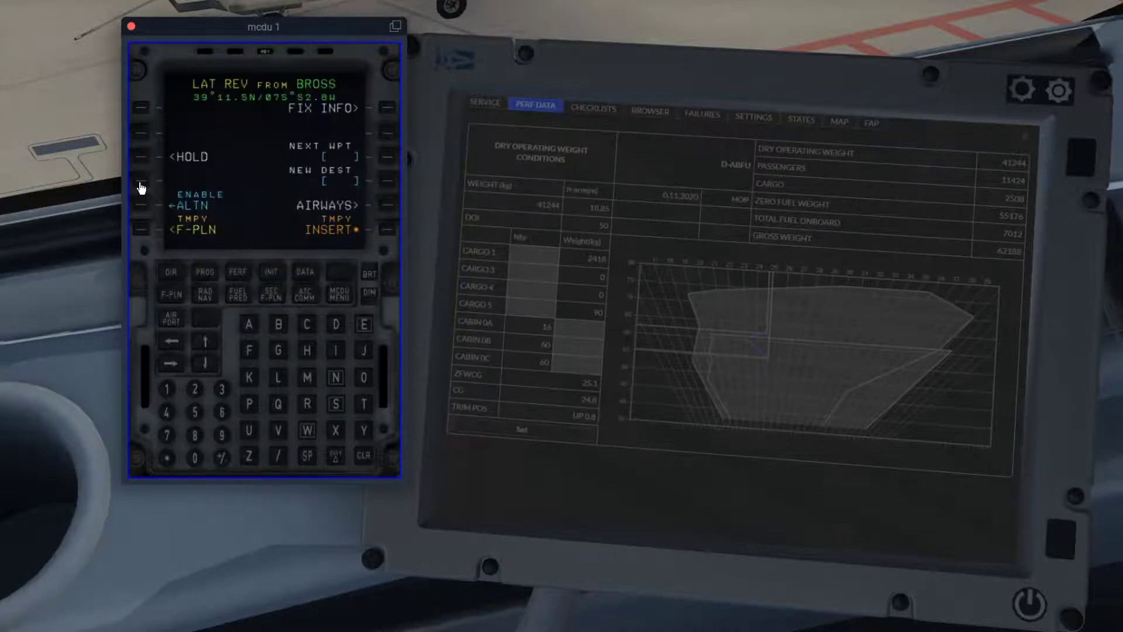
pyautogui.click(387, 206)
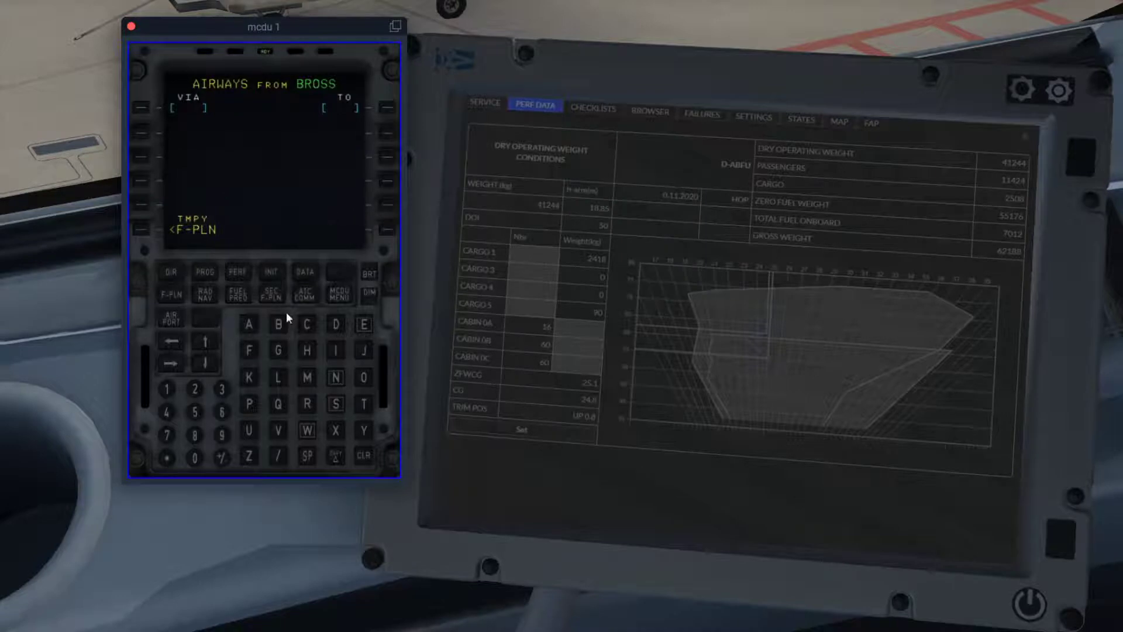
pyautogui.click(364, 350)
pyautogui.click(166, 412)
pyautogui.click(195, 389)
pyautogui.click(140, 109)
pyautogui.click(280, 323)
pyautogui.click(278, 430)
pyautogui.click(388, 108)
# Add airway J222 to JFK as the following segment and insert the airways into the flight plan.
pyautogui.click(367, 358)
pyautogui.click(196, 389)
pyautogui.click(195, 389)
pyautogui.click(196, 389)
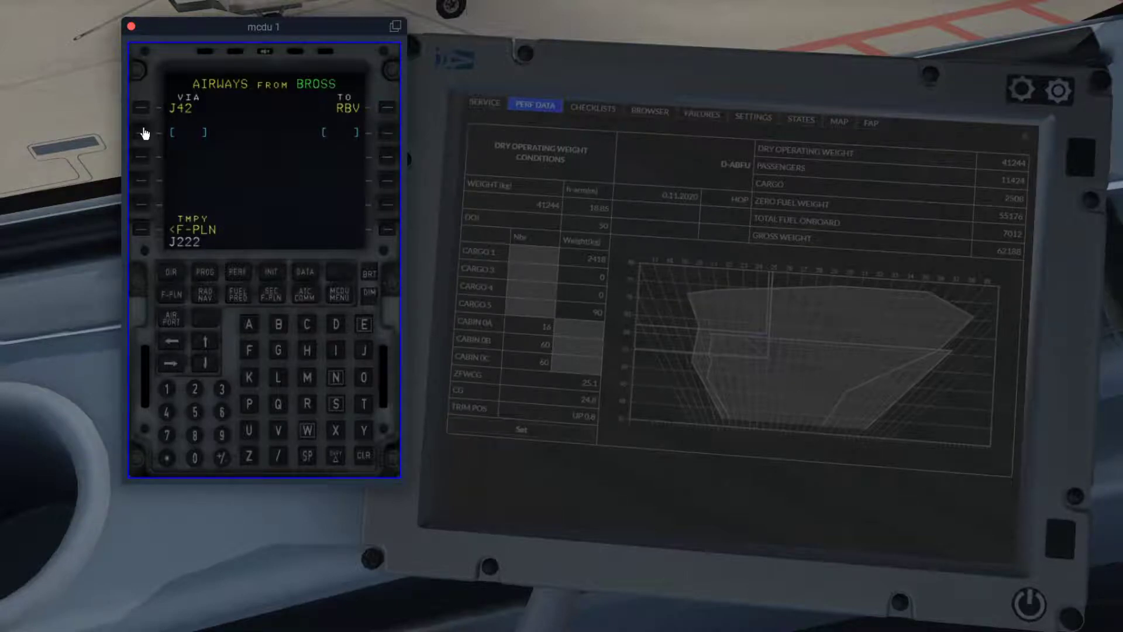
pyautogui.click(142, 134)
pyautogui.click(364, 350)
pyautogui.click(249, 351)
pyautogui.click(249, 378)
pyautogui.click(387, 133)
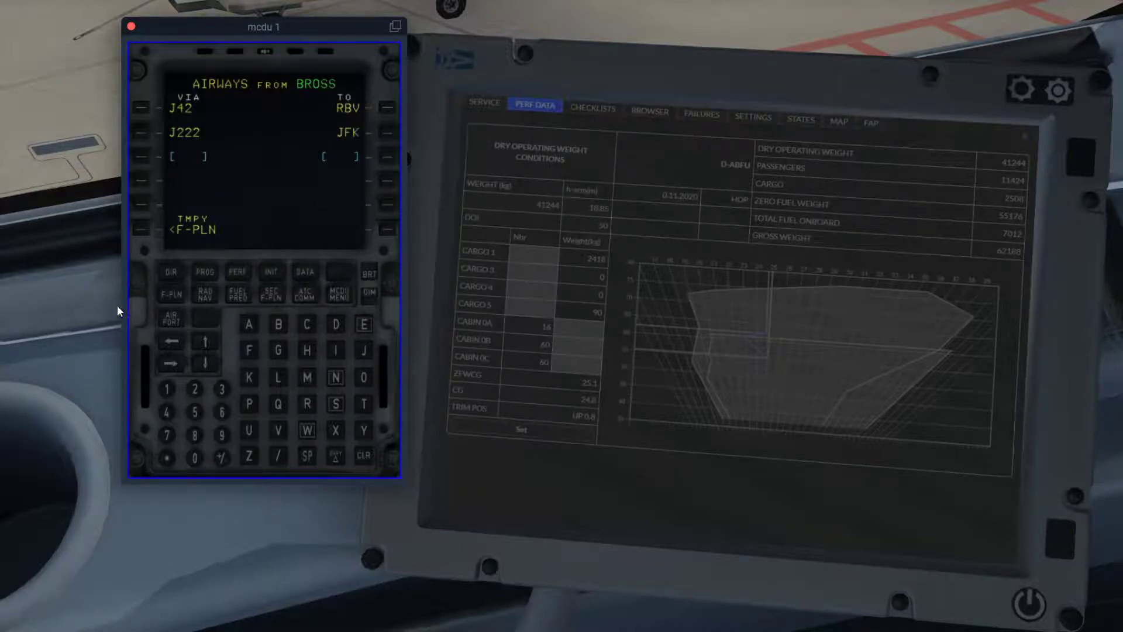
pyautogui.click(390, 236)
# Open the KBOS arrival from the flight plan and select the ILS04R approach.
pyautogui.click(207, 343)
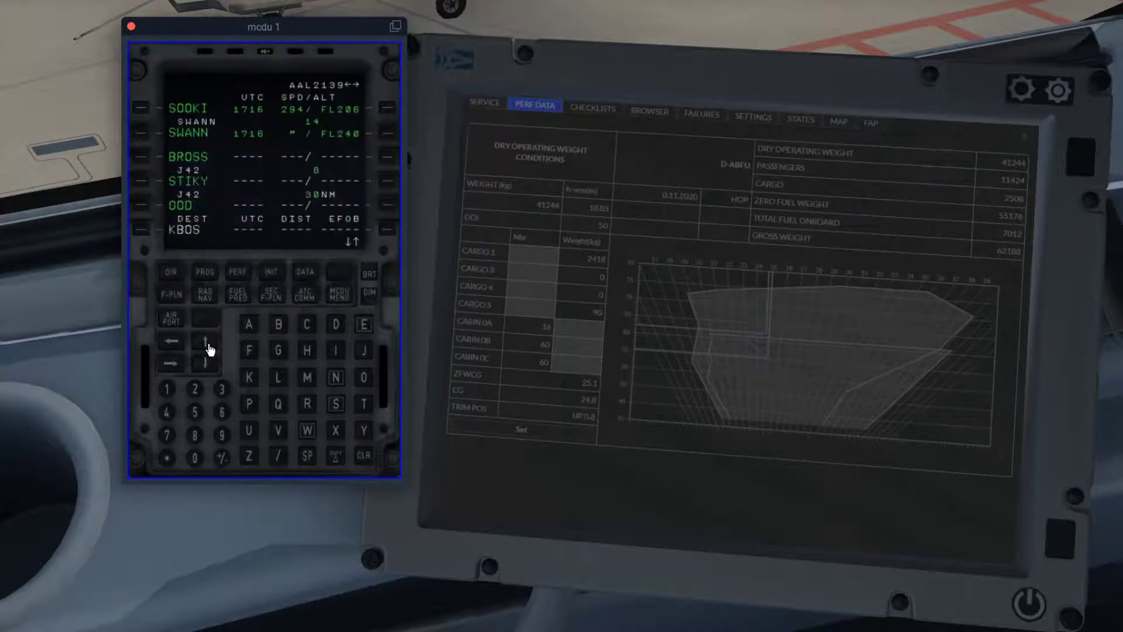
pyautogui.click(208, 345)
pyautogui.click(208, 345)
pyautogui.click(208, 345)
pyautogui.click(208, 345)
pyautogui.click(208, 345)
pyautogui.click(208, 345)
pyautogui.click(208, 345)
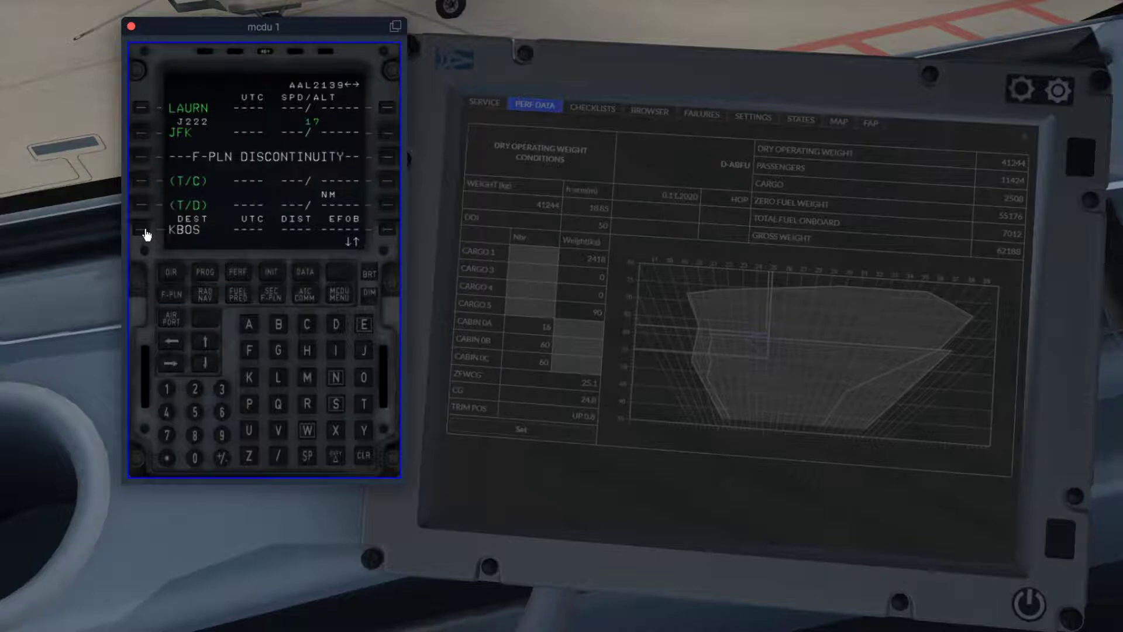
pyautogui.click(146, 233)
pyautogui.click(385, 111)
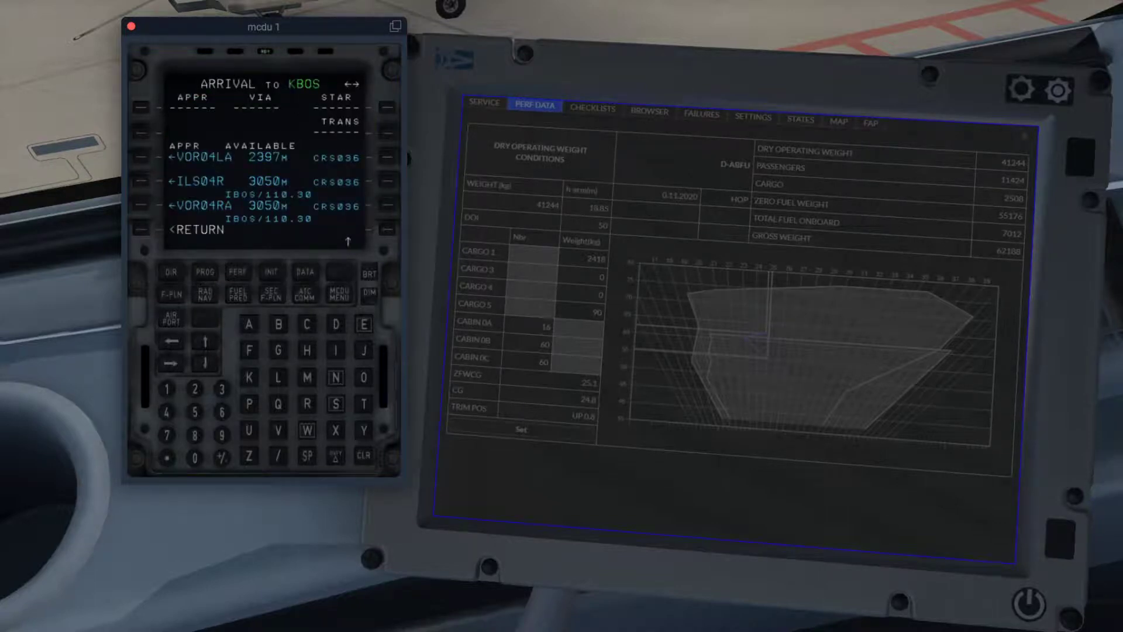
pyautogui.click(145, 183)
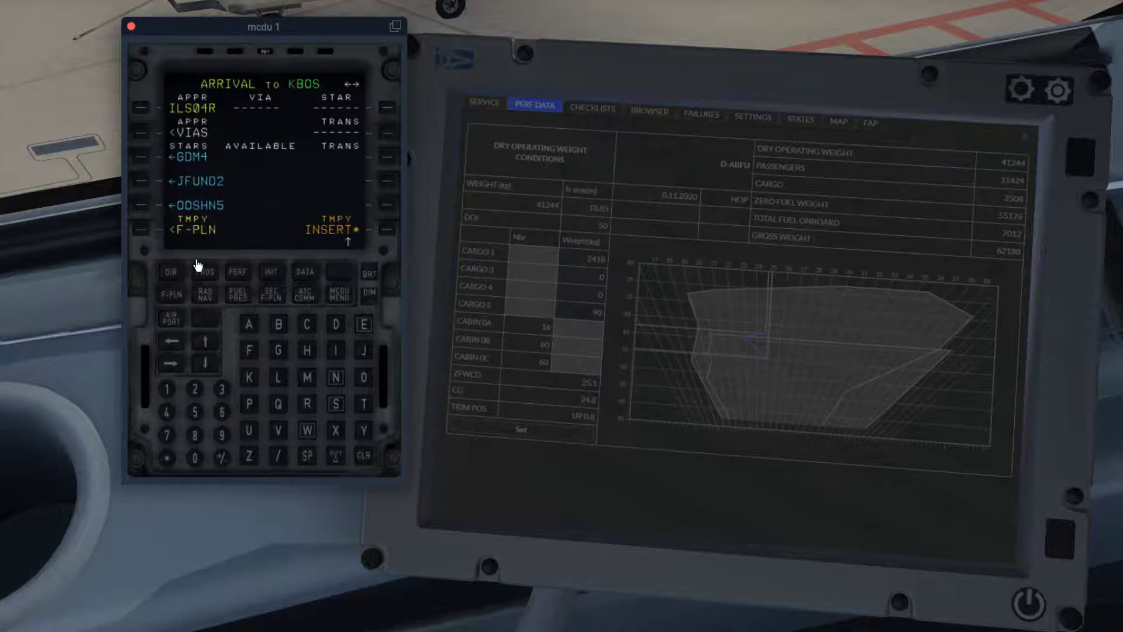
# Choose the ROBUC3 STAR with the JFK transition and insert the arrival into the flight plan.
pyautogui.click(204, 342)
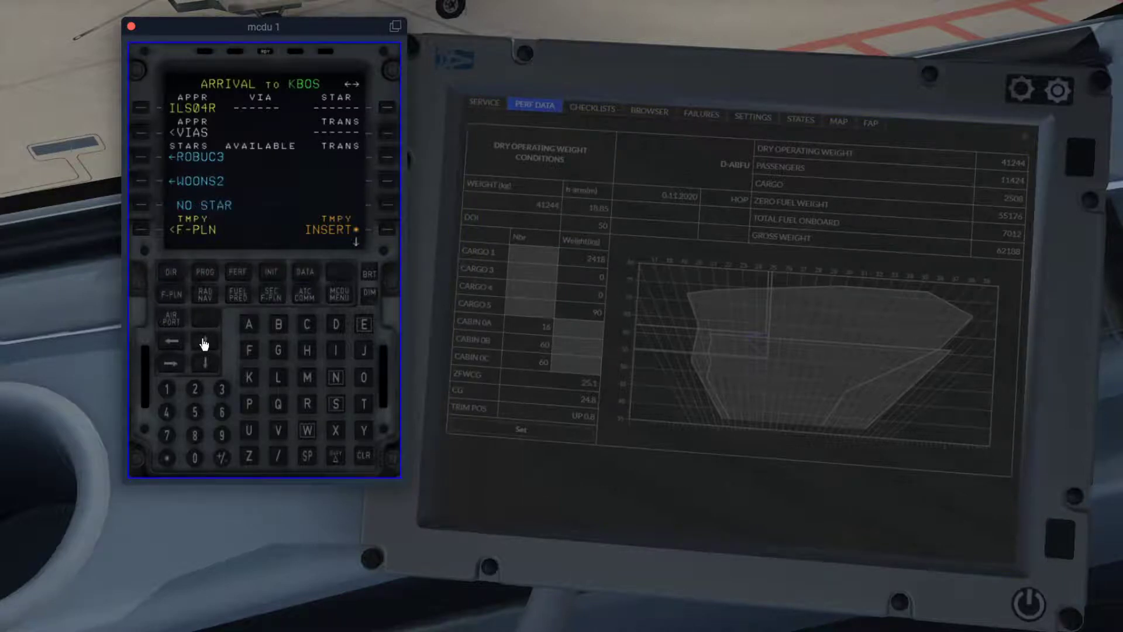
pyautogui.click(139, 158)
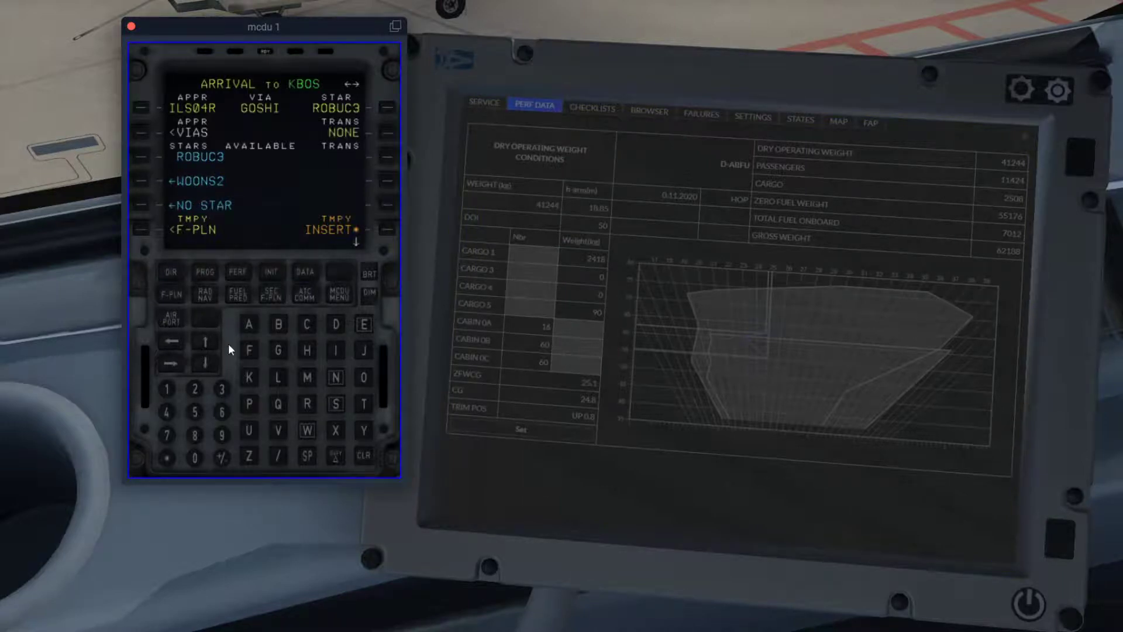
pyautogui.click(209, 364)
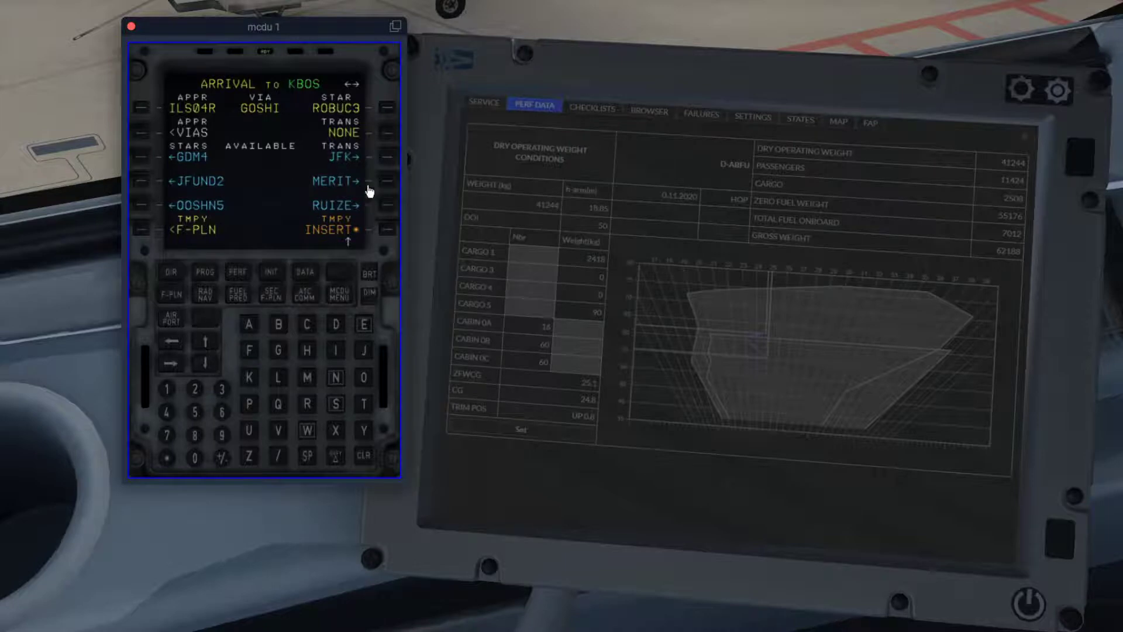
pyautogui.click(387, 158)
pyautogui.click(392, 231)
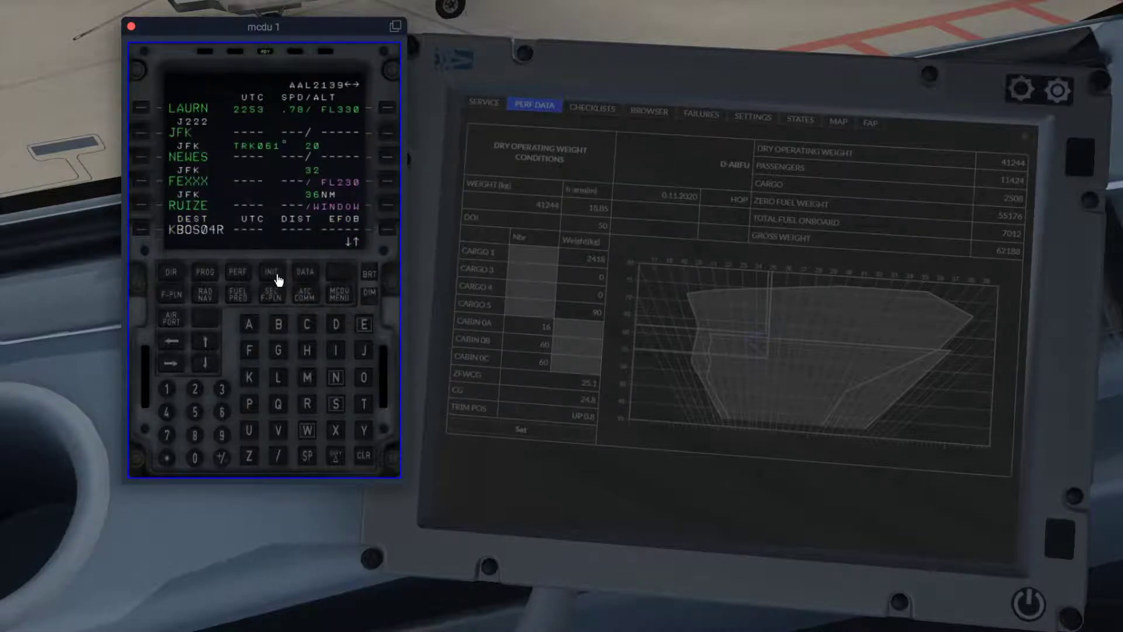
# Initialise the secondary flight plan with the city pair KDCA/KDCA and return to its INIT page.
pyautogui.click(271, 295)
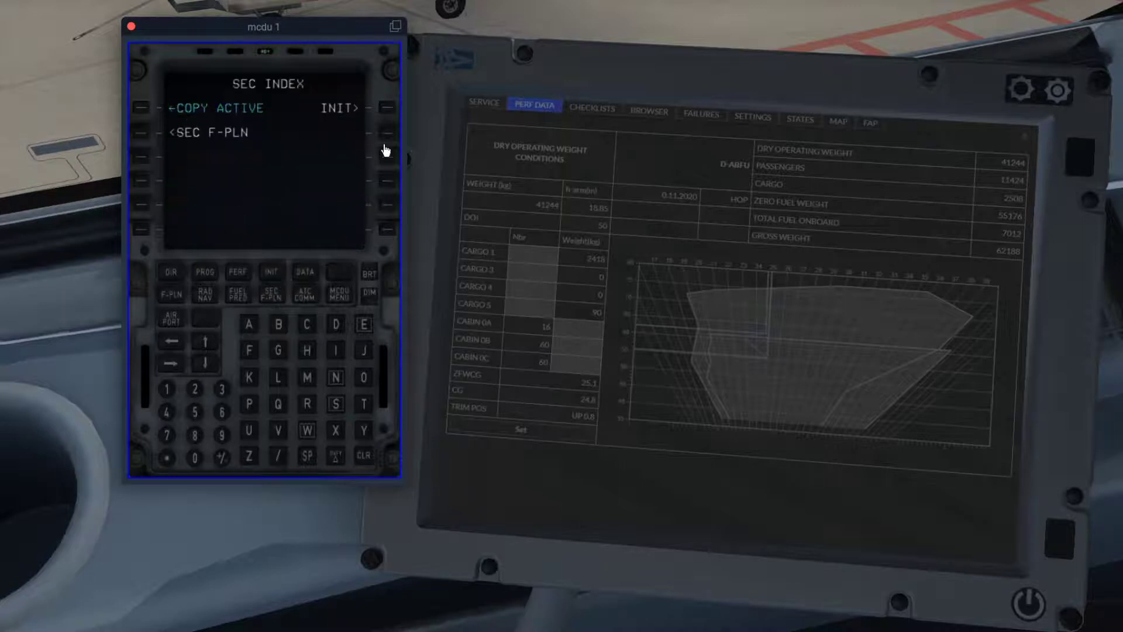
pyautogui.click(388, 109)
pyautogui.click(263, 383)
pyautogui.click(337, 328)
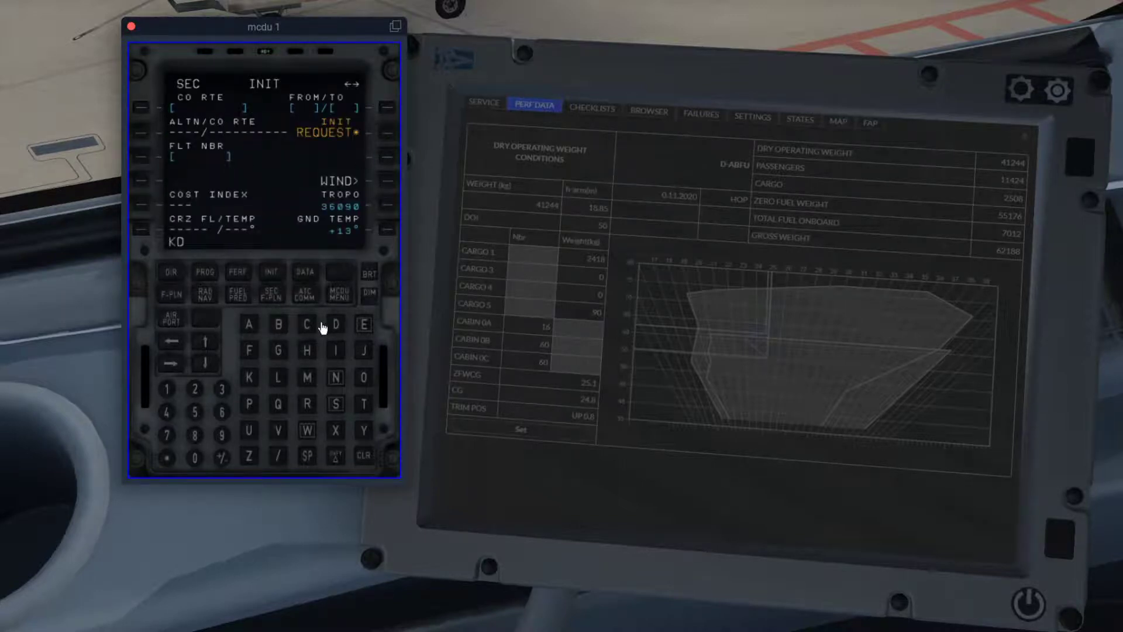
pyautogui.click(307, 325)
pyautogui.click(248, 325)
pyautogui.click(279, 457)
pyautogui.click(250, 378)
pyautogui.click(335, 325)
pyautogui.click(306, 326)
pyautogui.click(251, 326)
pyautogui.click(388, 111)
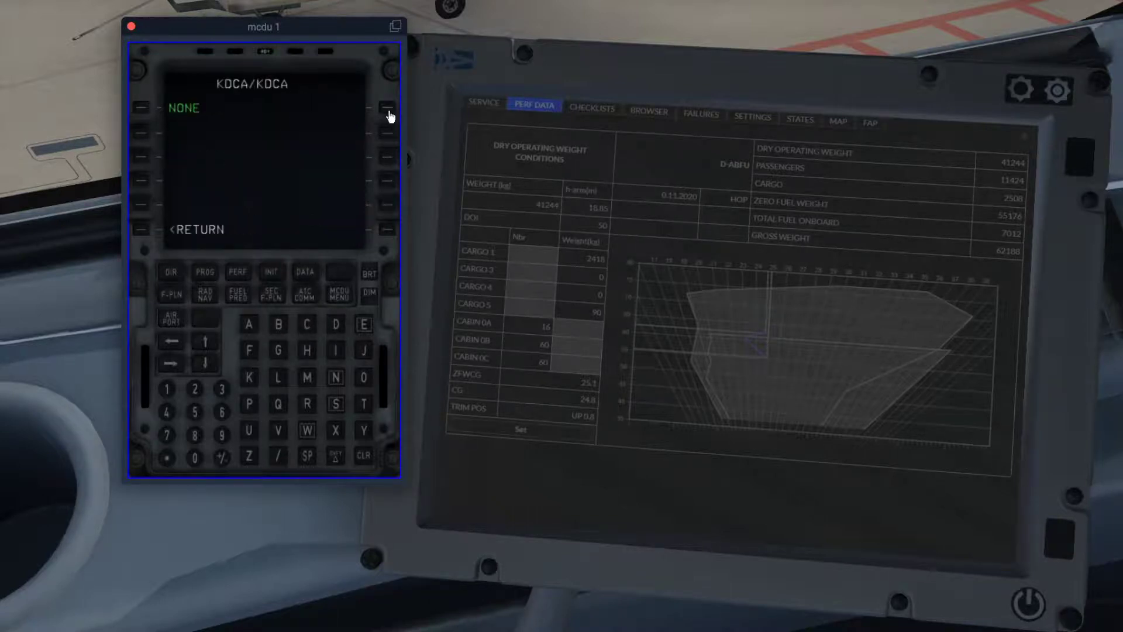
pyautogui.click(140, 232)
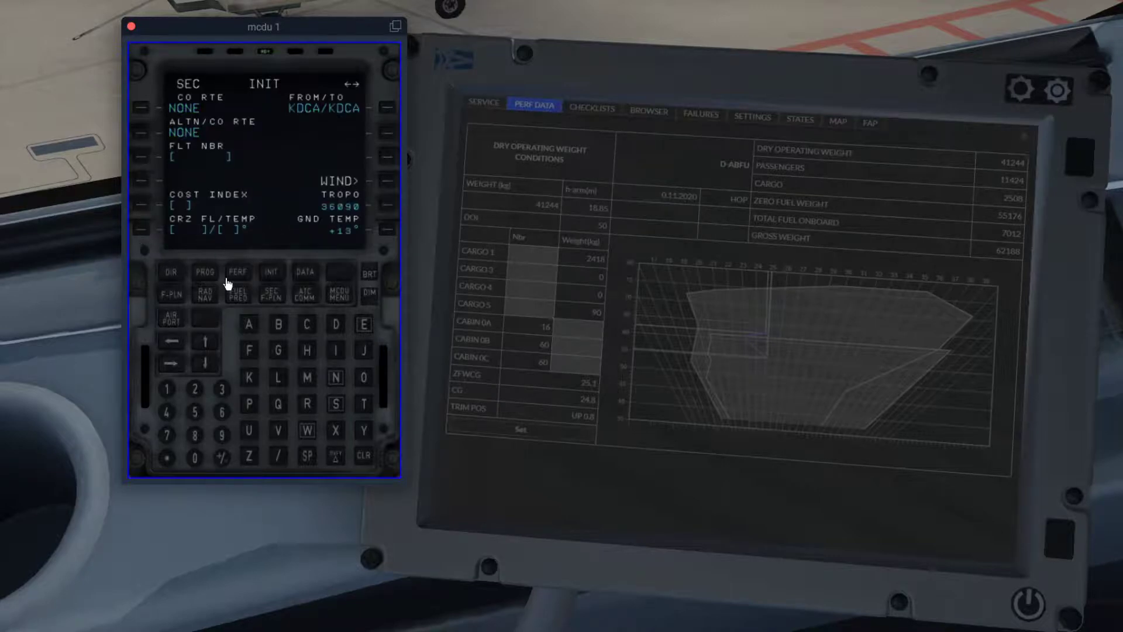
# Set the secondary plan's flight number to AAL2139 and its cost index to 5.
pyautogui.click(249, 325)
pyautogui.click(249, 325)
pyautogui.click(278, 377)
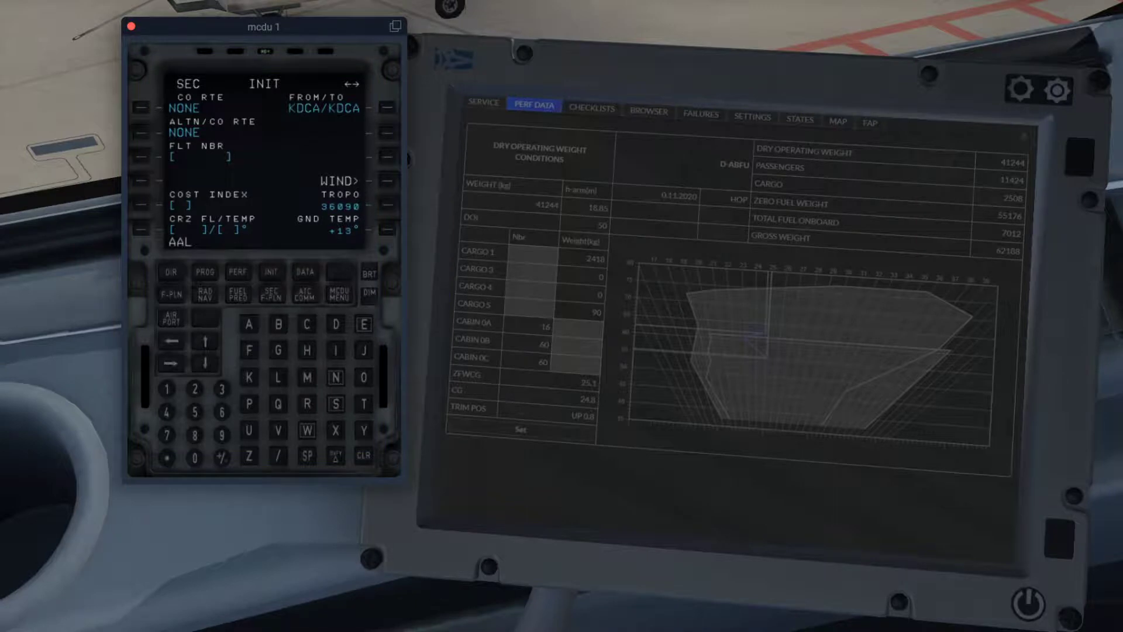
pyautogui.click(196, 390)
pyautogui.click(166, 389)
pyautogui.click(221, 389)
pyautogui.click(221, 435)
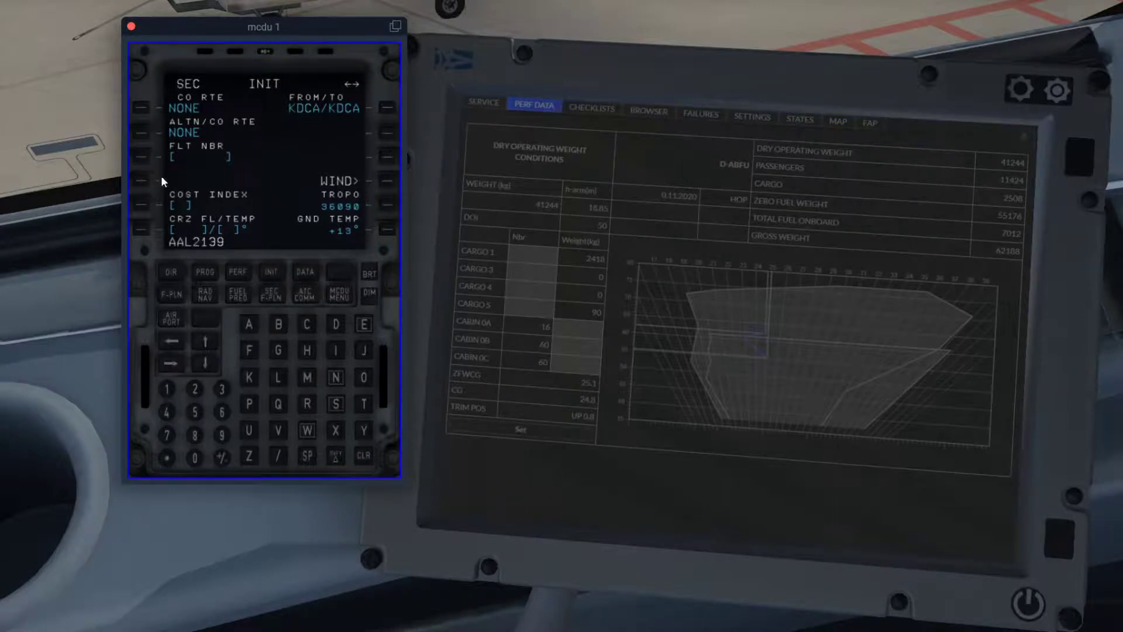
pyautogui.click(143, 159)
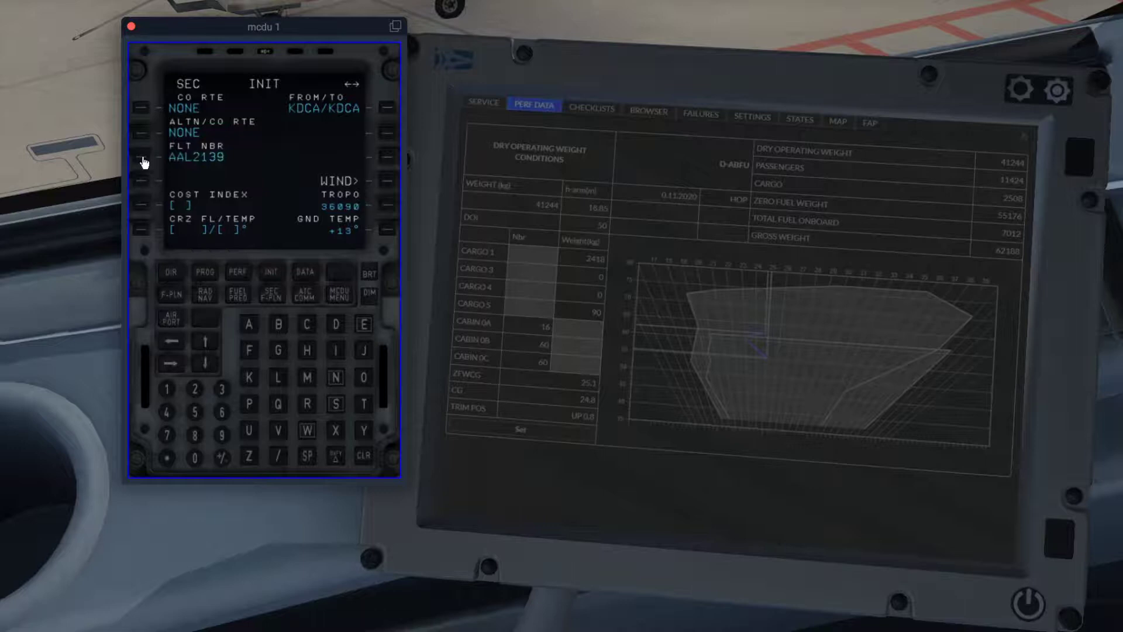
pyautogui.click(193, 413)
pyautogui.click(140, 205)
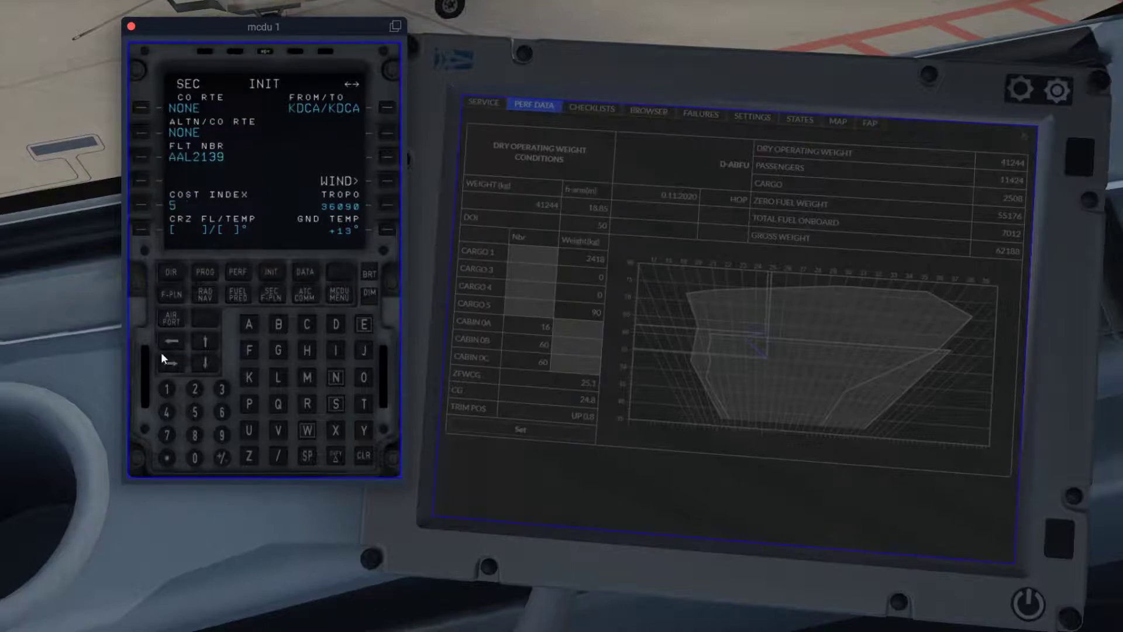
# Try cruise flight levels of 100 and 010 for the secondary plan.
pyautogui.click(166, 389)
pyautogui.click(196, 458)
pyautogui.click(195, 458)
pyautogui.click(147, 240)
pyautogui.click(167, 390)
pyautogui.click(363, 457)
pyautogui.click(195, 458)
pyautogui.click(166, 390)
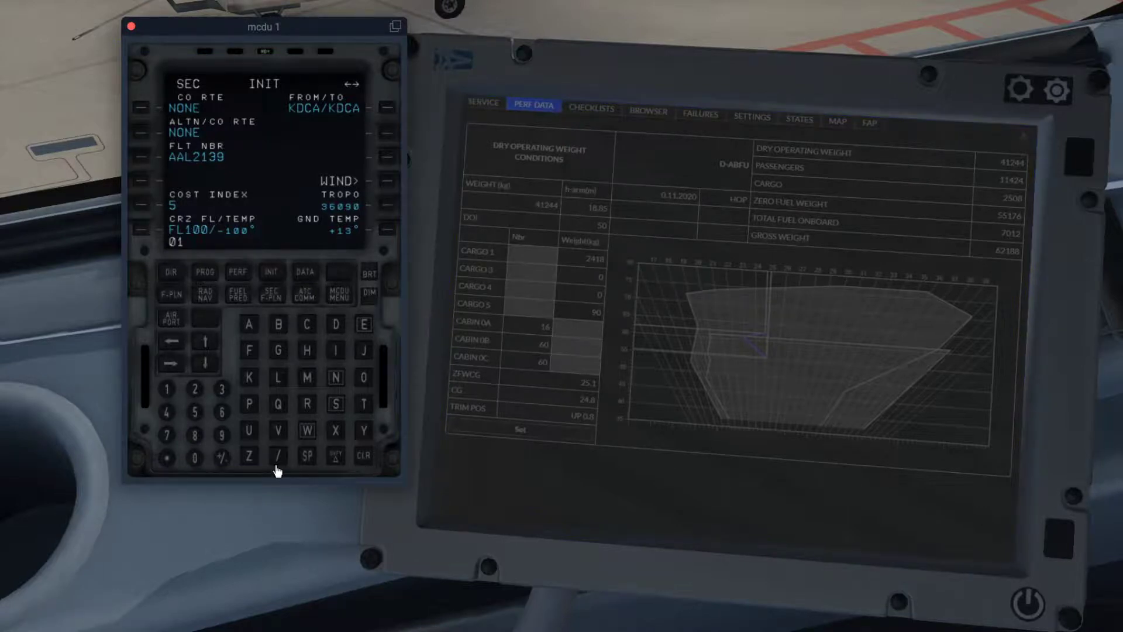
pyautogui.click(196, 458)
pyautogui.click(143, 232)
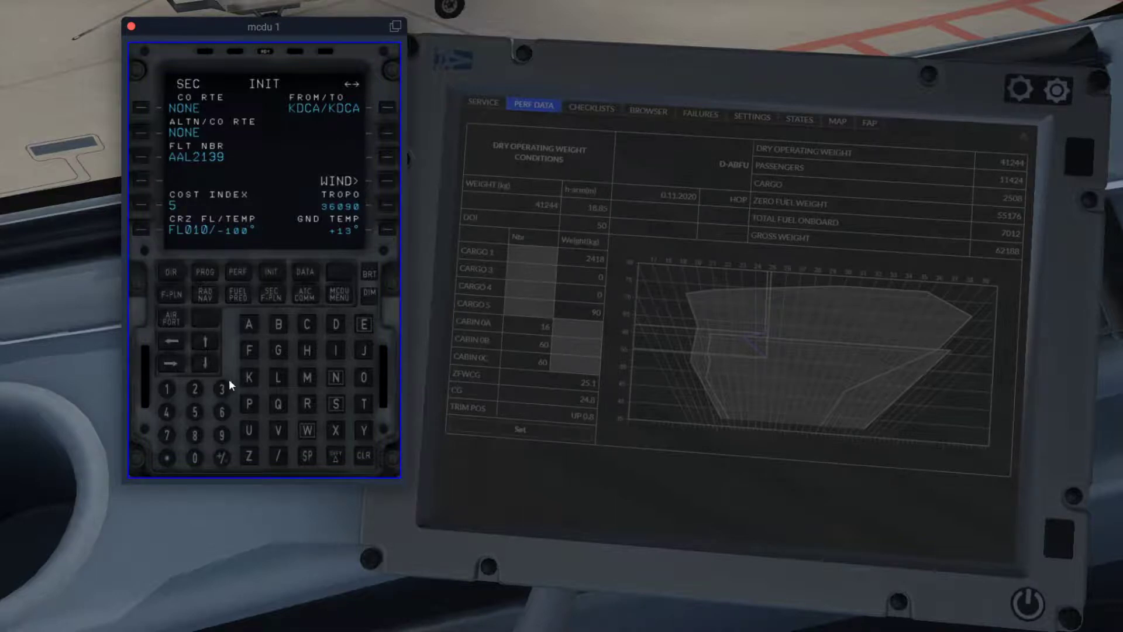
# Set the secondary plan's cruise flight level to 180.
pyautogui.click(280, 379)
pyautogui.click(364, 456)
pyautogui.click(363, 456)
pyautogui.click(167, 389)
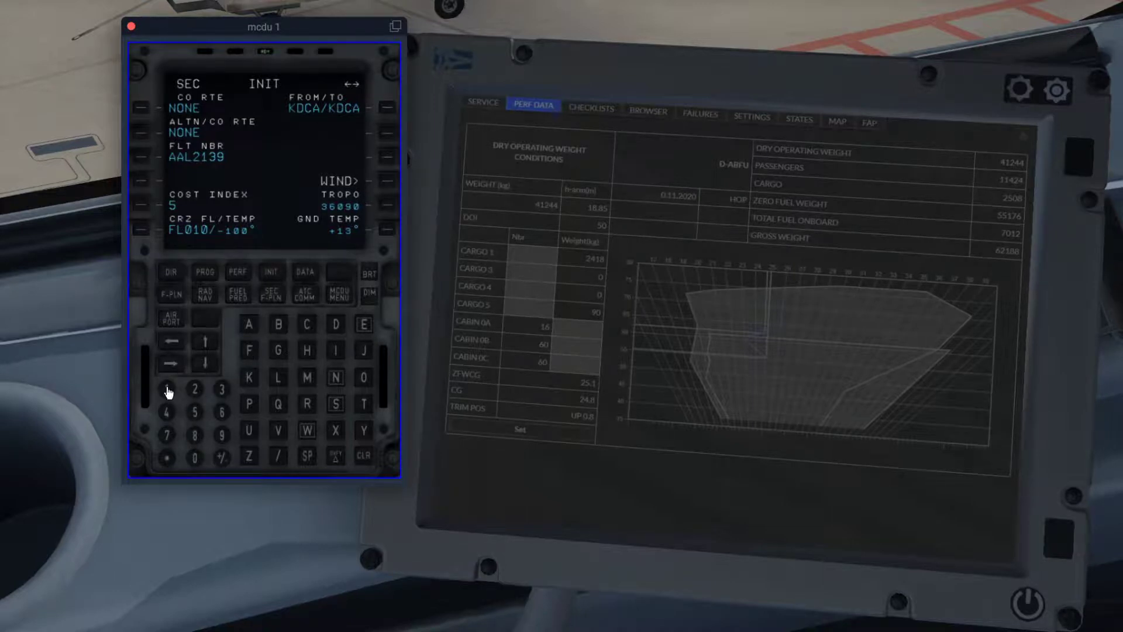
pyautogui.click(195, 435)
pyautogui.click(195, 458)
pyautogui.click(141, 229)
# Select the ILS01 approach for the KDCA arrival in the secondary flight plan, check its approach vias and return to the plan.
pyautogui.click(273, 301)
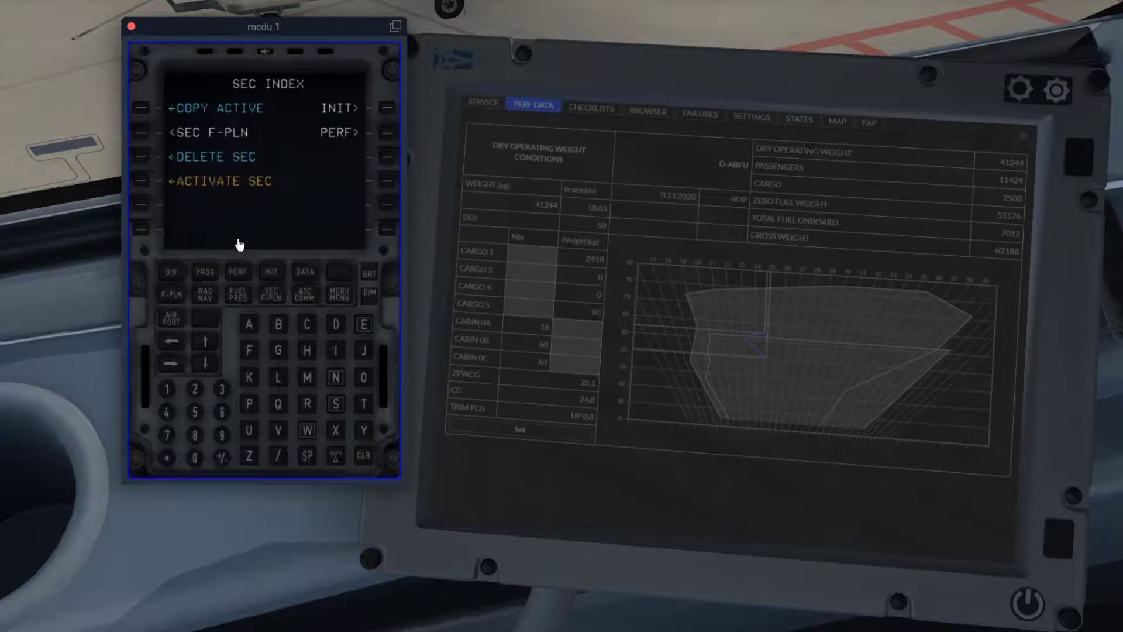
pyautogui.click(144, 133)
pyautogui.click(141, 108)
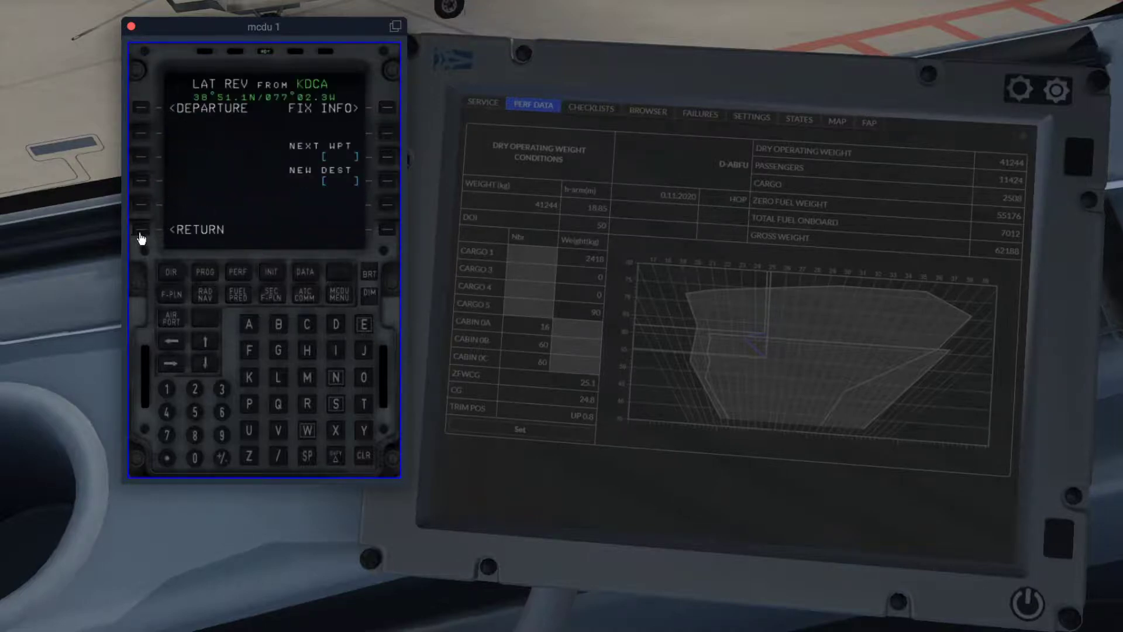
pyautogui.click(141, 231)
pyautogui.click(143, 163)
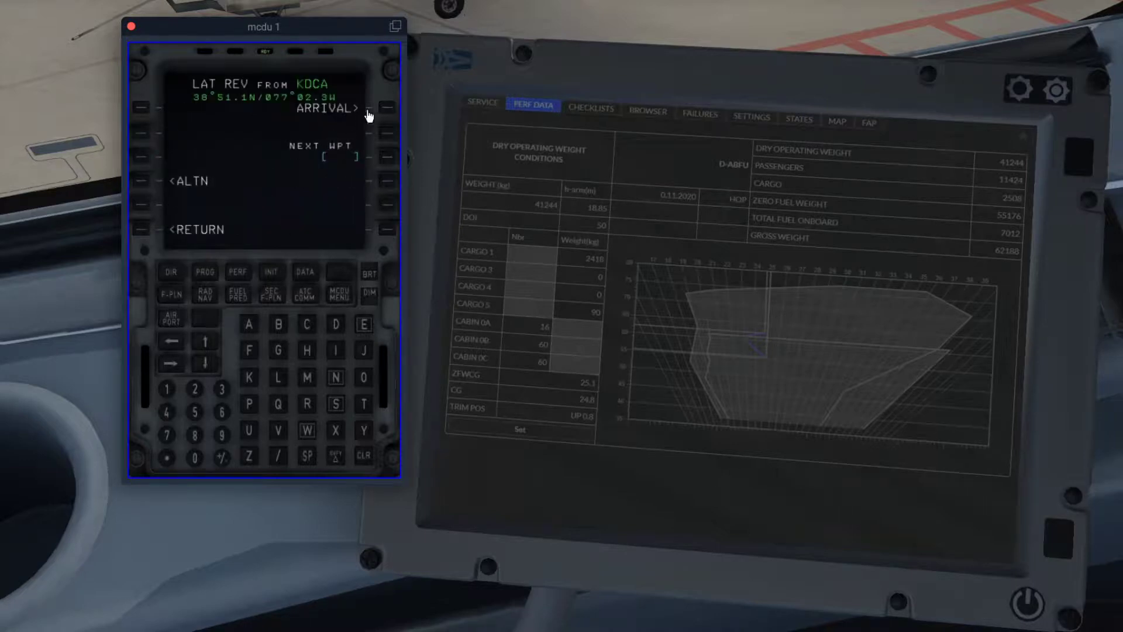
pyautogui.click(387, 109)
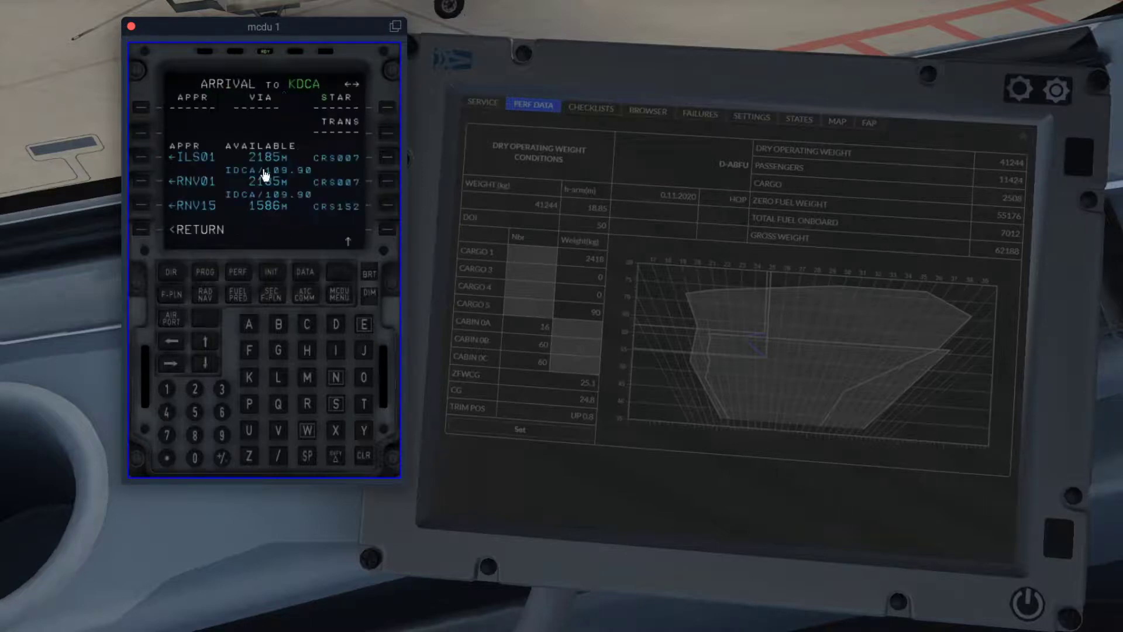
pyautogui.click(141, 158)
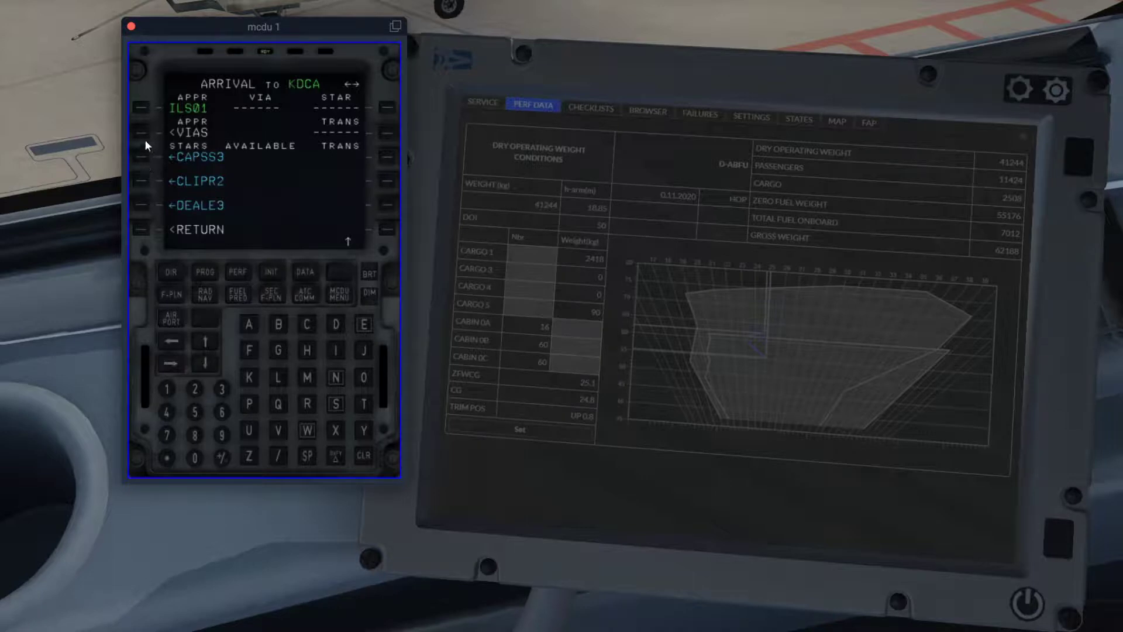
pyautogui.click(144, 134)
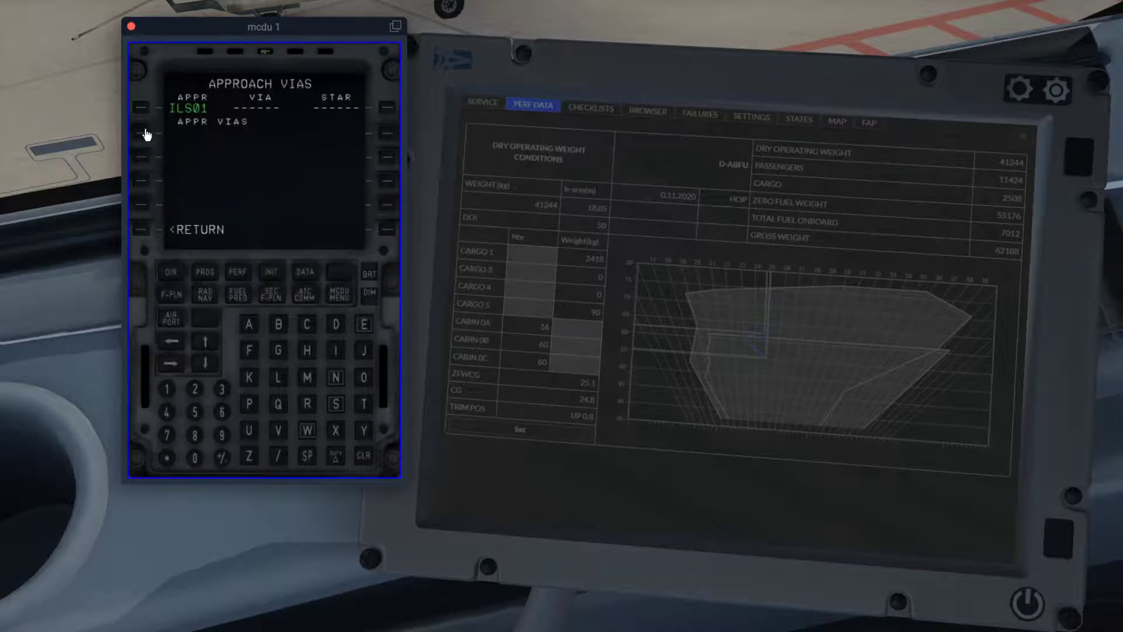
pyautogui.click(206, 340)
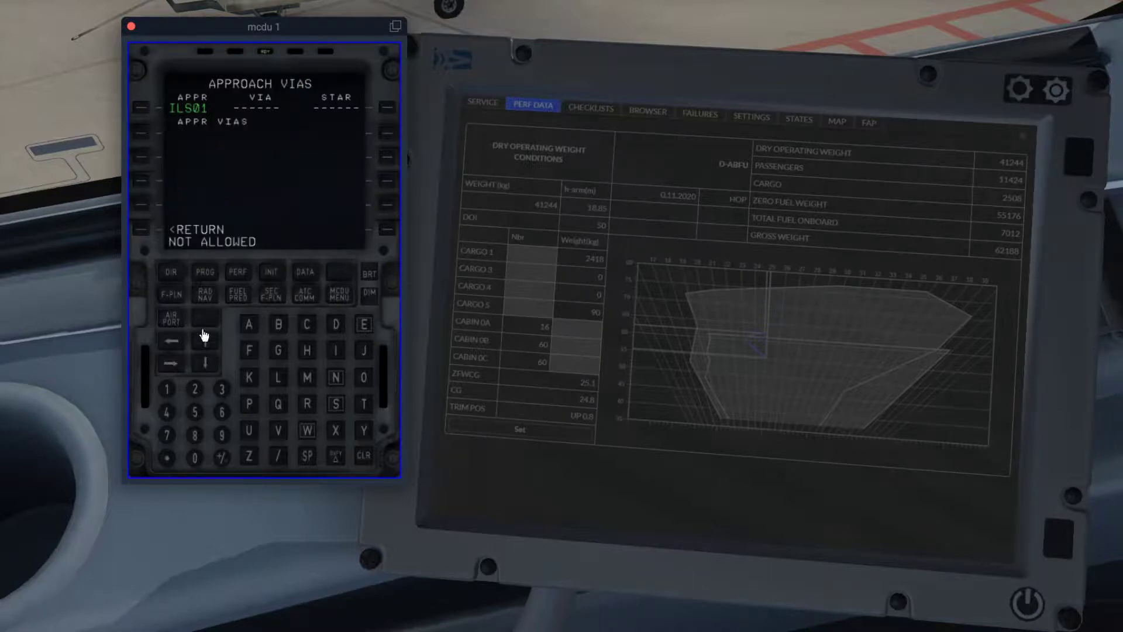
pyautogui.click(149, 228)
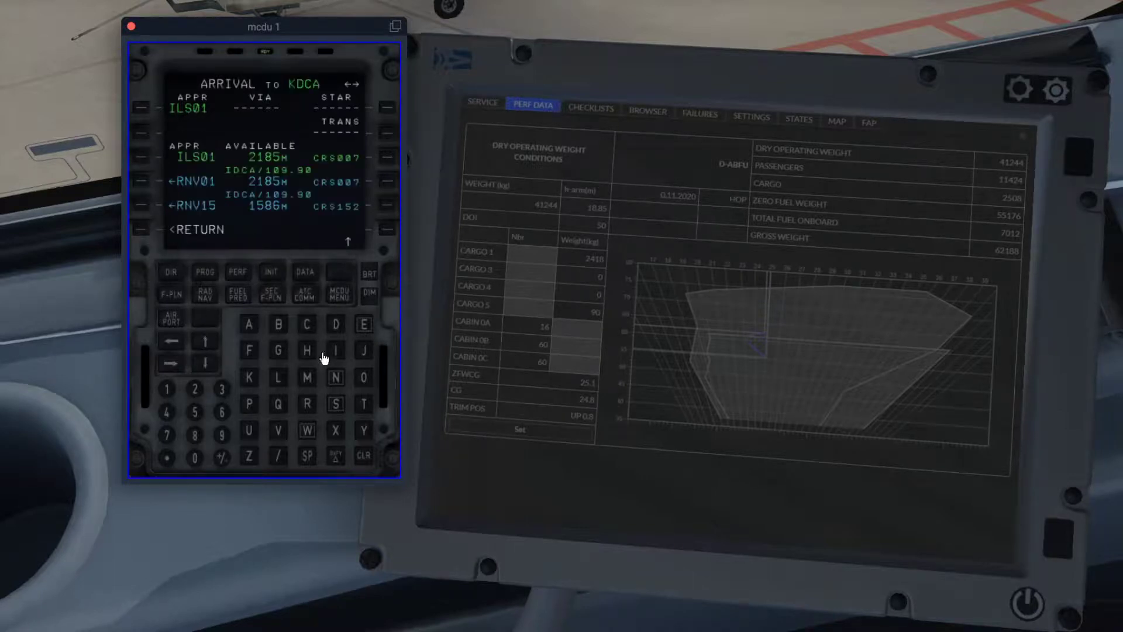
pyautogui.click(144, 232)
pyautogui.click(162, 234)
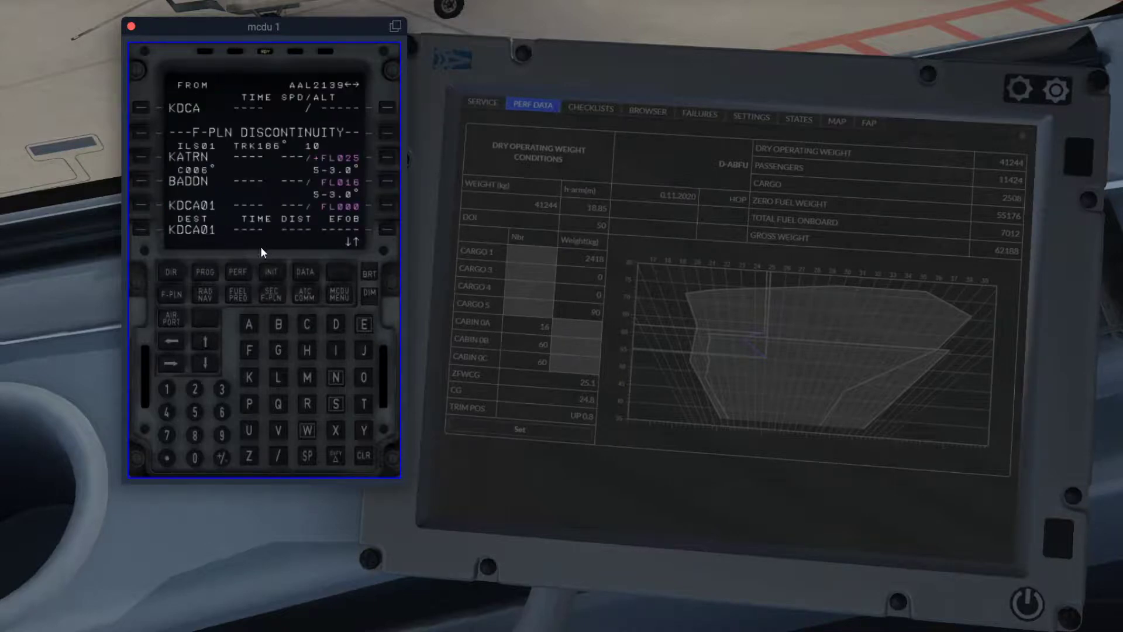
# Set the QNH to 30.39 in the secondary plan's approach performance data.
pyautogui.click(274, 296)
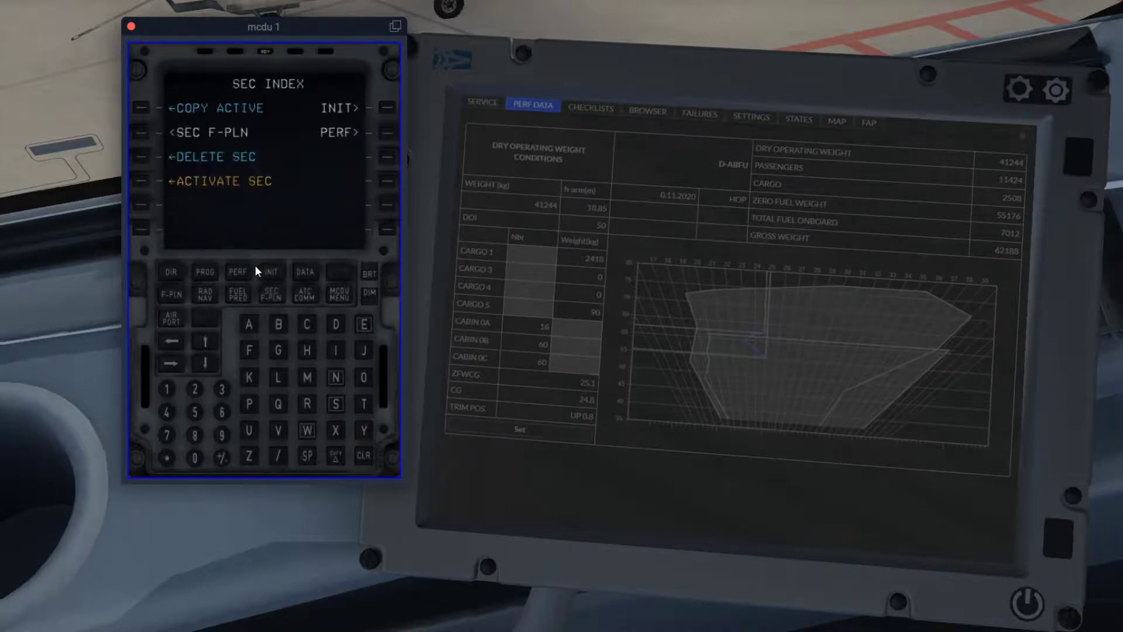
pyautogui.click(384, 137)
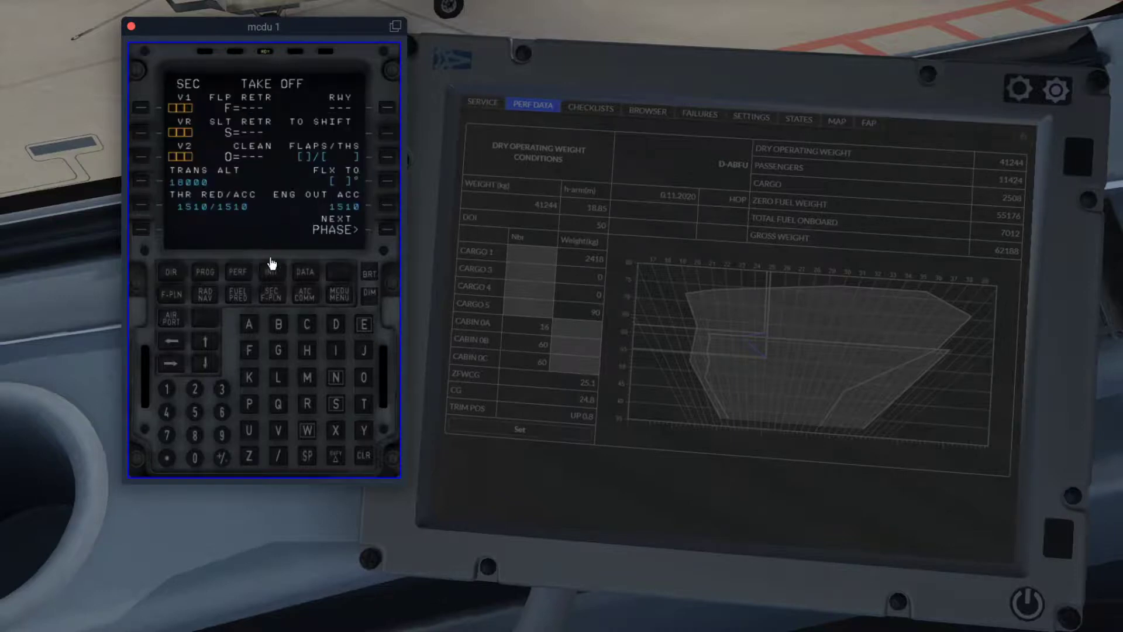
pyautogui.click(387, 233)
pyautogui.click(387, 233)
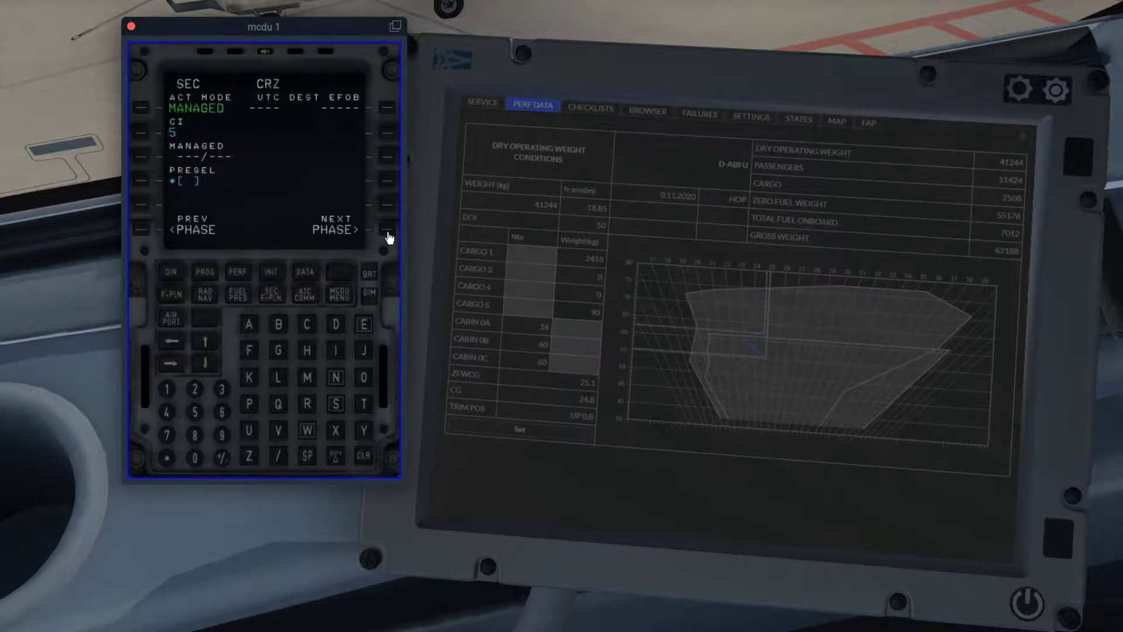
pyautogui.click(387, 233)
pyautogui.click(388, 233)
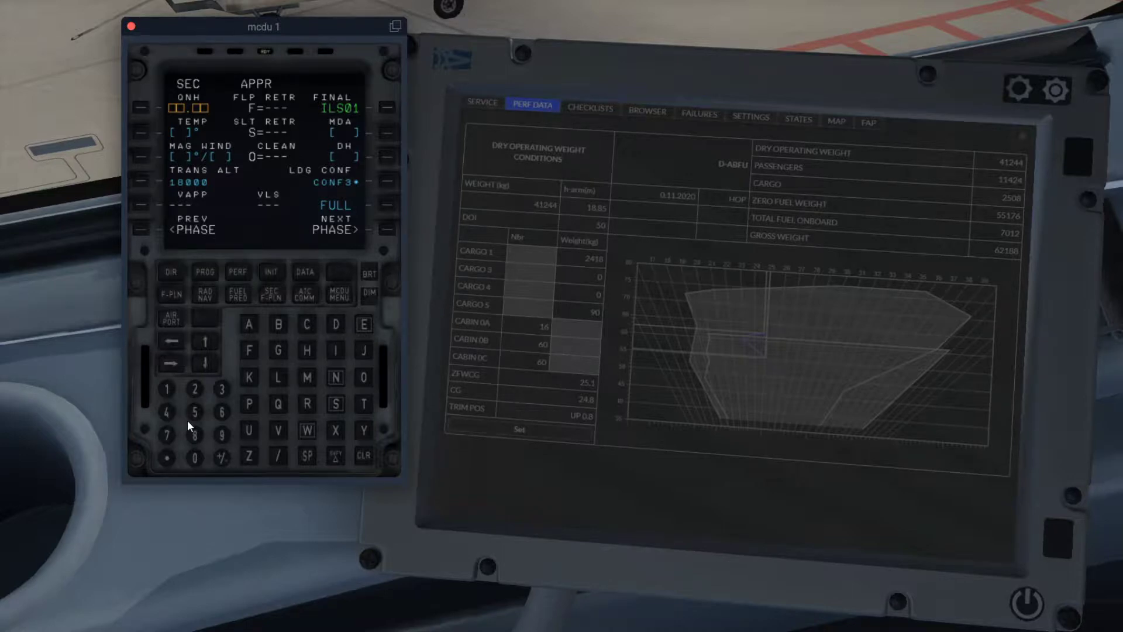
pyautogui.click(222, 389)
pyautogui.click(195, 458)
pyautogui.click(167, 458)
pyautogui.click(222, 391)
pyautogui.click(222, 436)
pyautogui.click(141, 108)
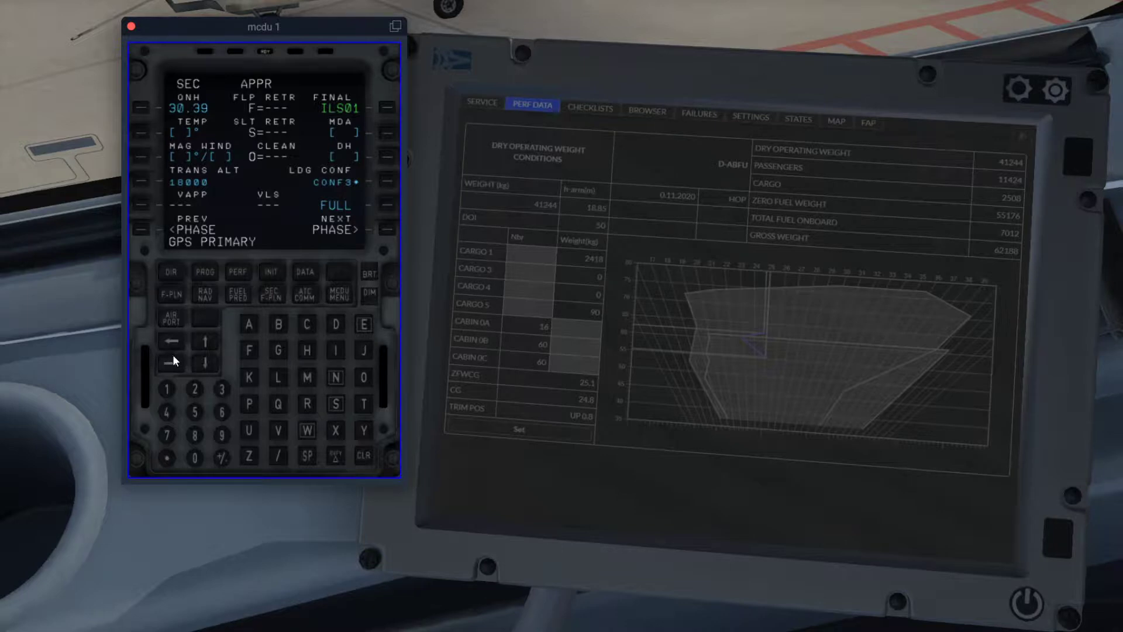
# Set the secondary approach's temperature to 12° and its magnetic wind to 050/5.
pyautogui.click(163, 395)
pyautogui.click(193, 391)
pyautogui.click(140, 134)
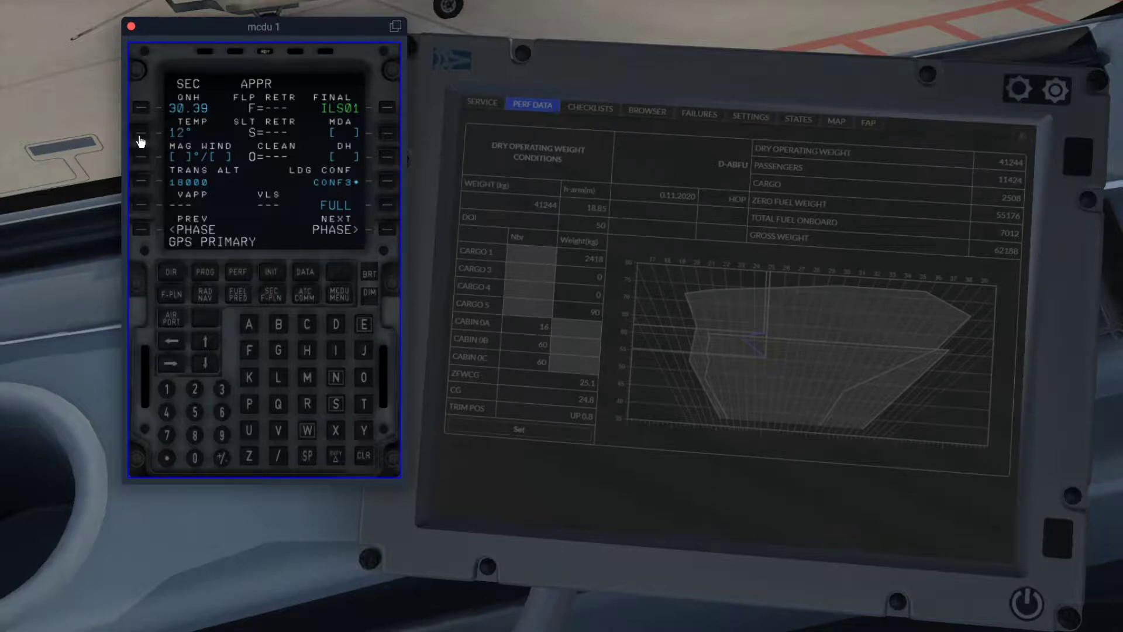
pyautogui.click(193, 456)
pyautogui.click(196, 411)
pyautogui.click(194, 456)
pyautogui.click(278, 456)
pyautogui.click(196, 411)
pyautogui.click(141, 158)
pyautogui.click(364, 459)
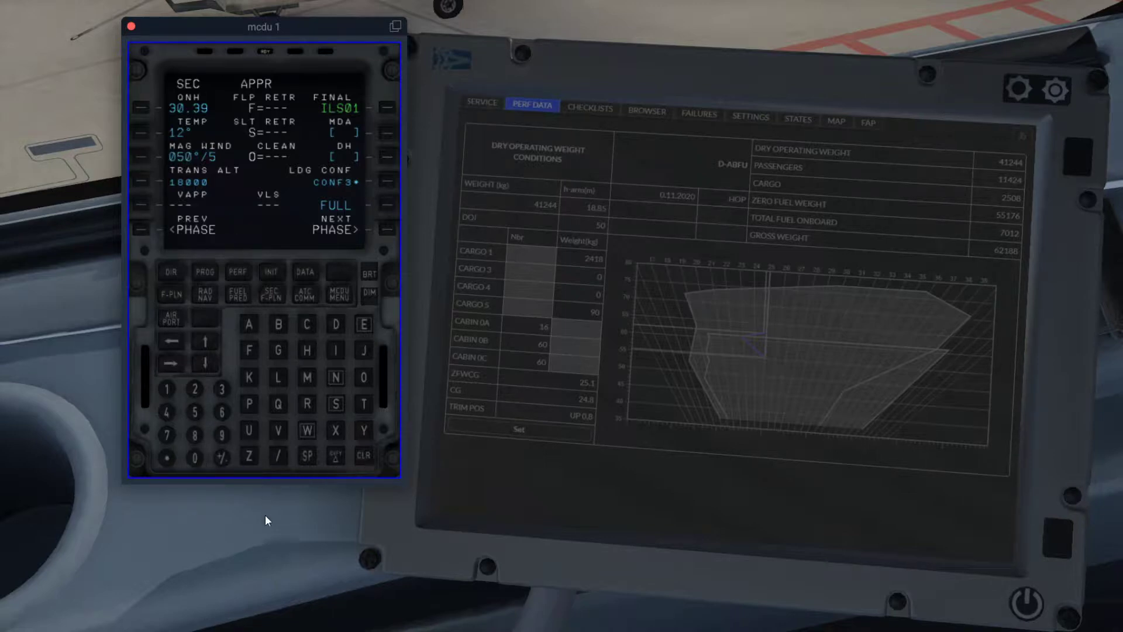
# Close the popped-out MCDU and set the secondary approach's MDA to 216 on the pedestal MCDU.
pyautogui.click(131, 28)
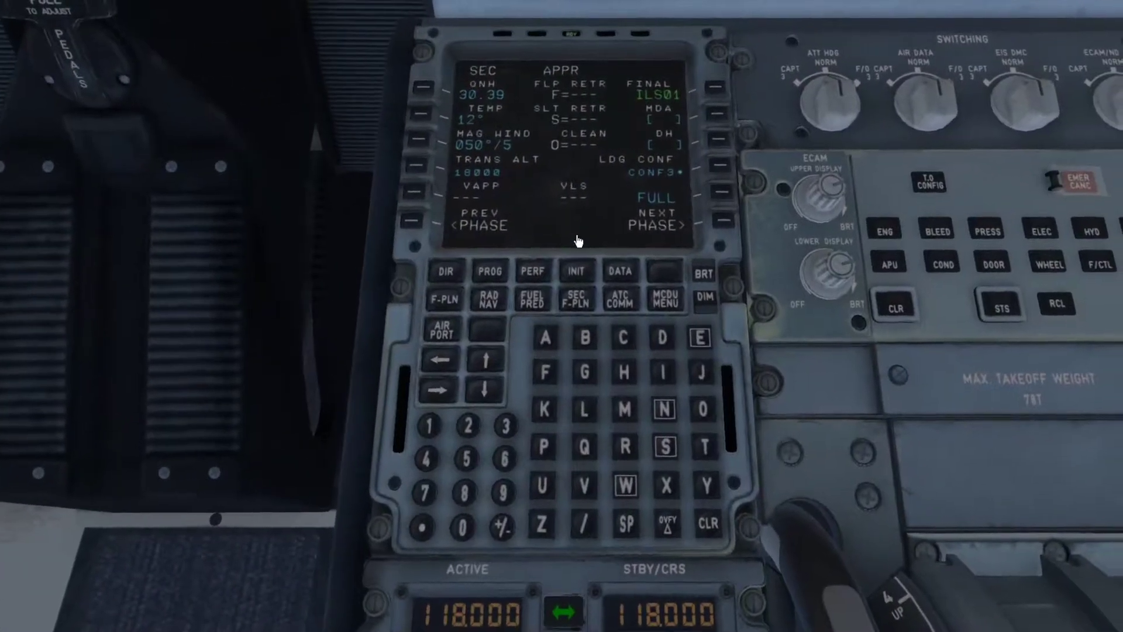
pyautogui.click(468, 432)
pyautogui.click(430, 426)
pyautogui.click(506, 456)
pyautogui.click(718, 114)
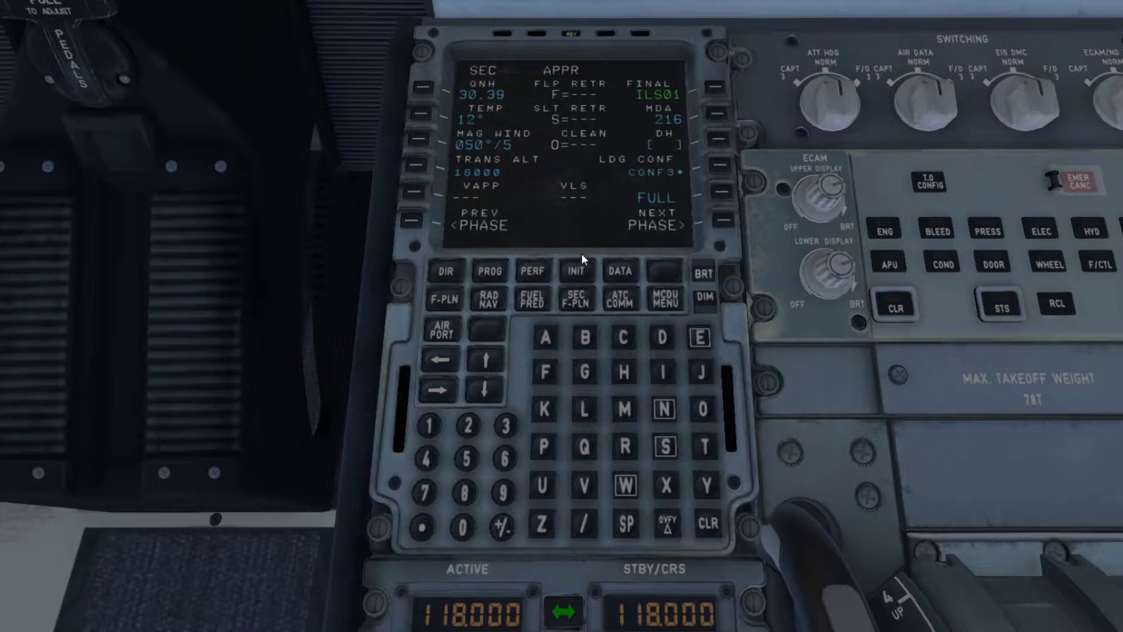
# Review the active plan's INIT pages, and set takeoff flaps to 1 and the flex temperature to 62° in its takeoff performance data.
pyautogui.click(562, 272)
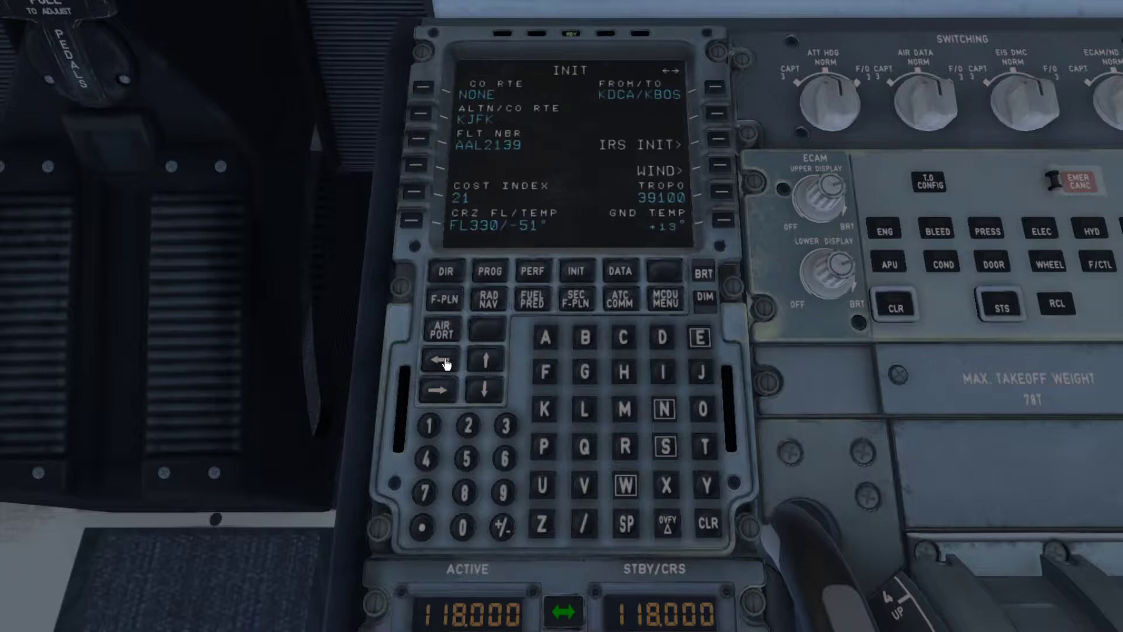
pyautogui.click(440, 360)
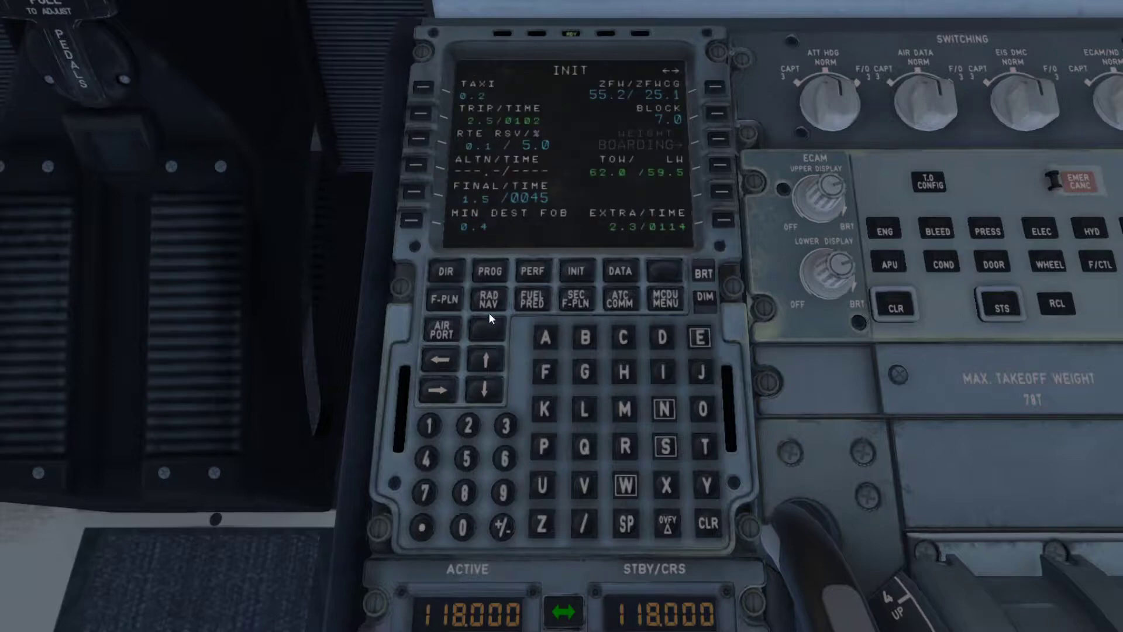
pyautogui.click(535, 271)
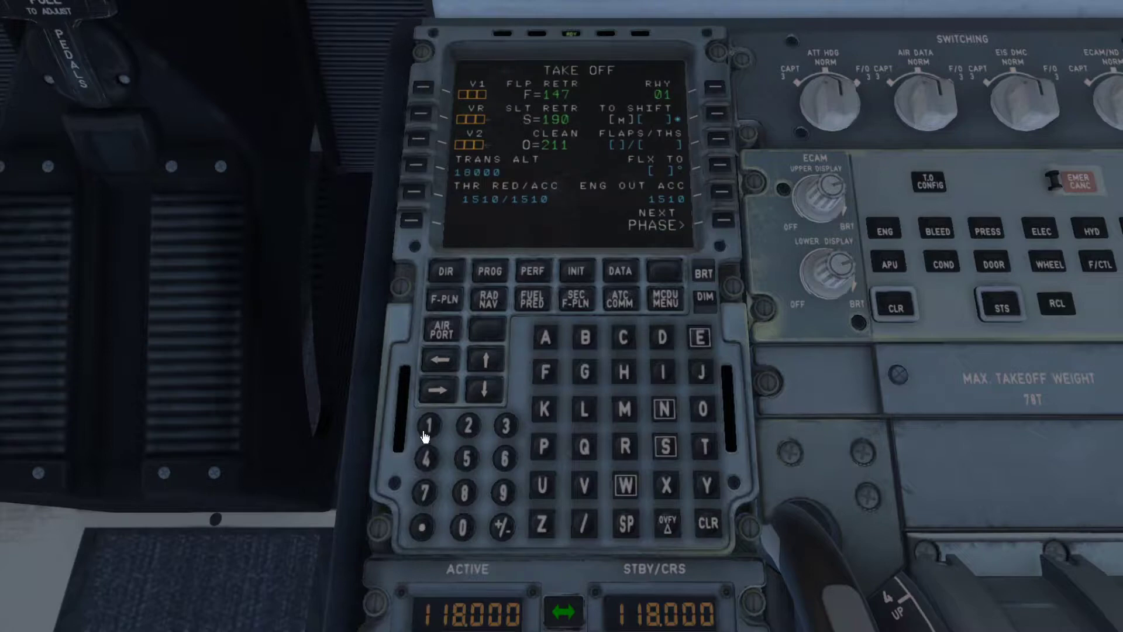
pyautogui.click(428, 426)
pyautogui.click(717, 143)
pyautogui.click(504, 458)
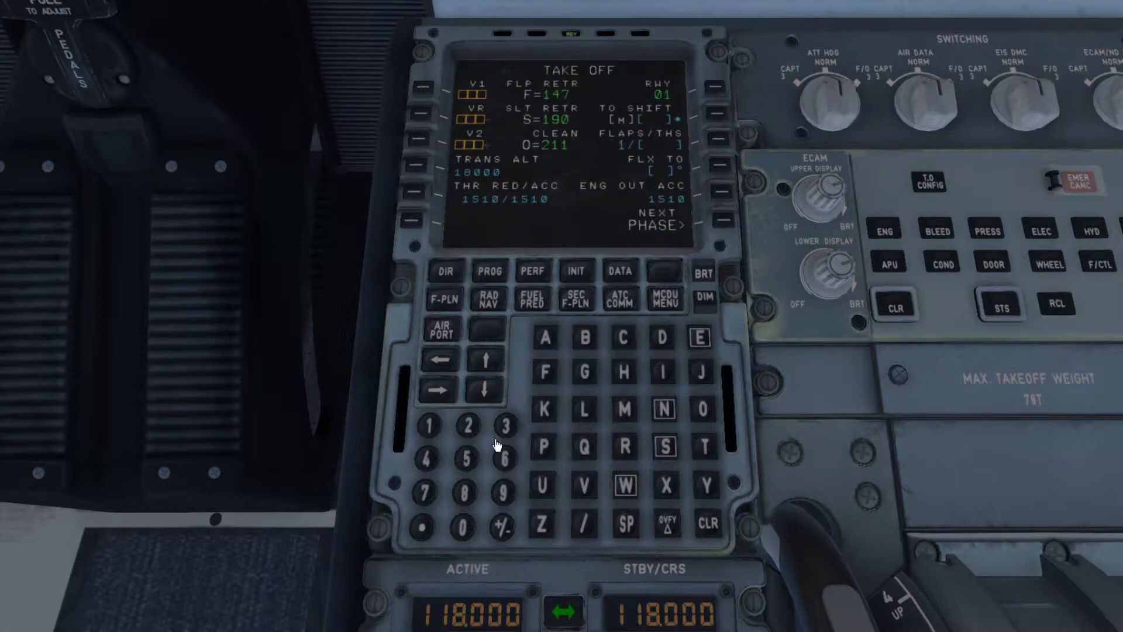
pyautogui.click(468, 425)
pyautogui.click(722, 170)
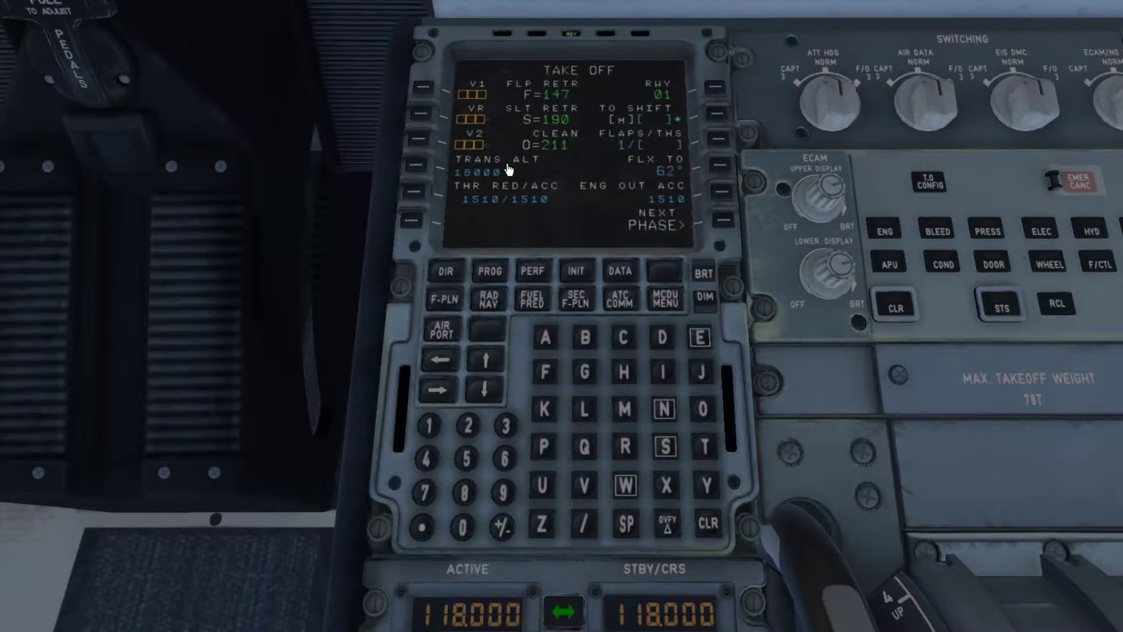
# Enter the takeoff speeds: VR 133, V2 137 and V1 128.
pyautogui.click(421, 115)
pyautogui.click(424, 146)
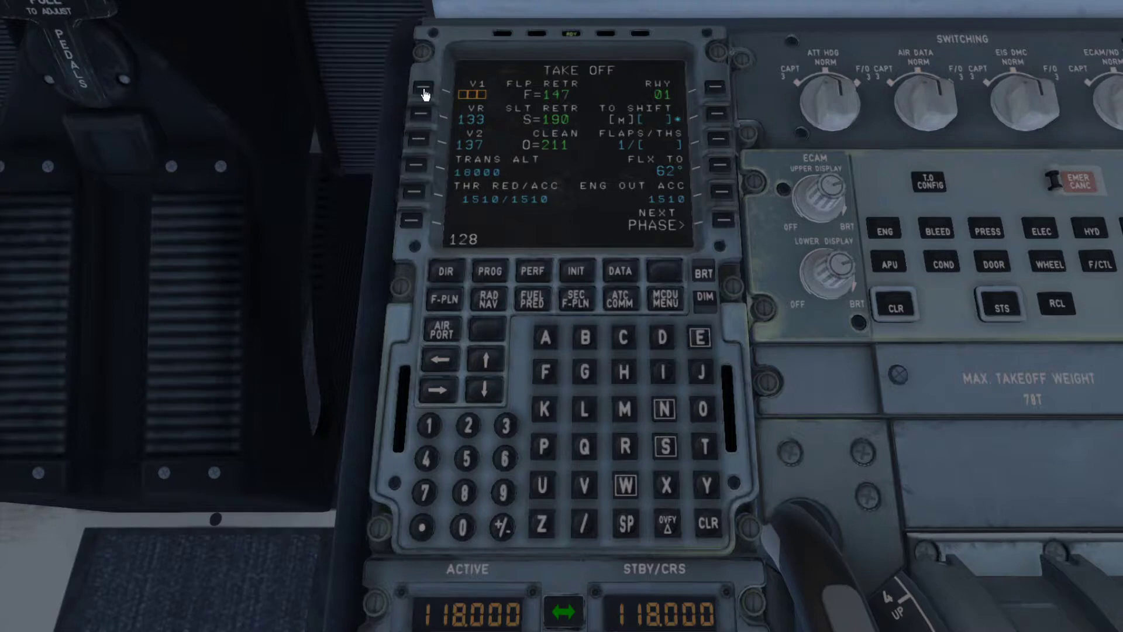
pyautogui.click(423, 89)
# Set the takeoff thrust reduction and acceleration altitudes to 2000/2000.
pyautogui.click(468, 427)
pyautogui.click(462, 526)
pyautogui.click(462, 526)
pyautogui.click(462, 527)
pyautogui.click(583, 523)
pyautogui.click(473, 431)
pyautogui.click(463, 529)
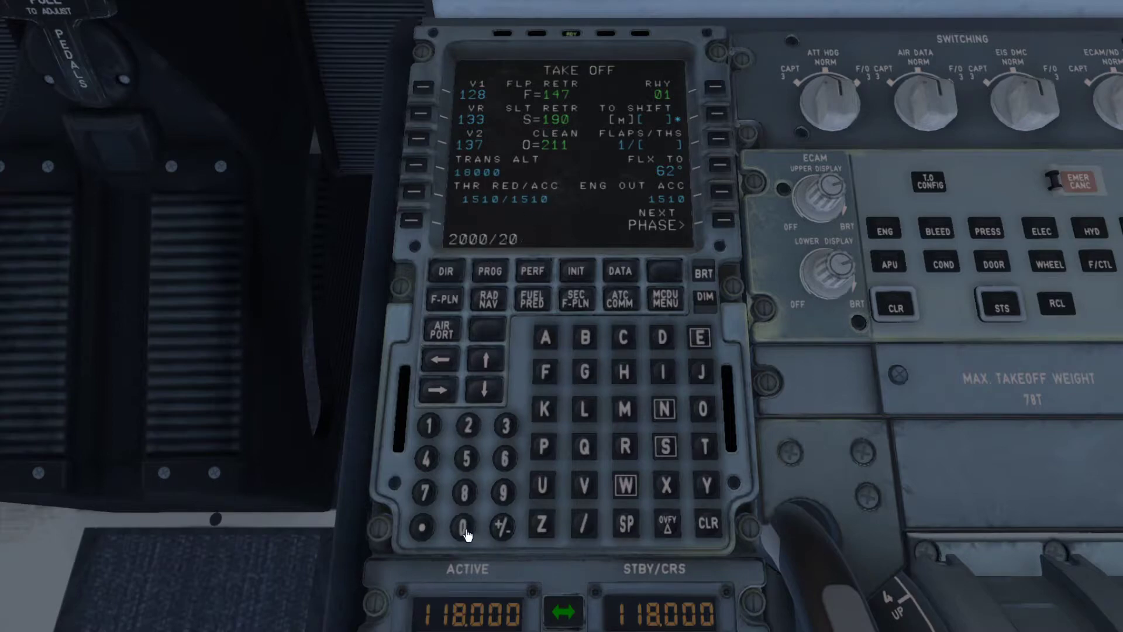
pyautogui.click(463, 530)
pyautogui.click(463, 529)
pyautogui.click(415, 193)
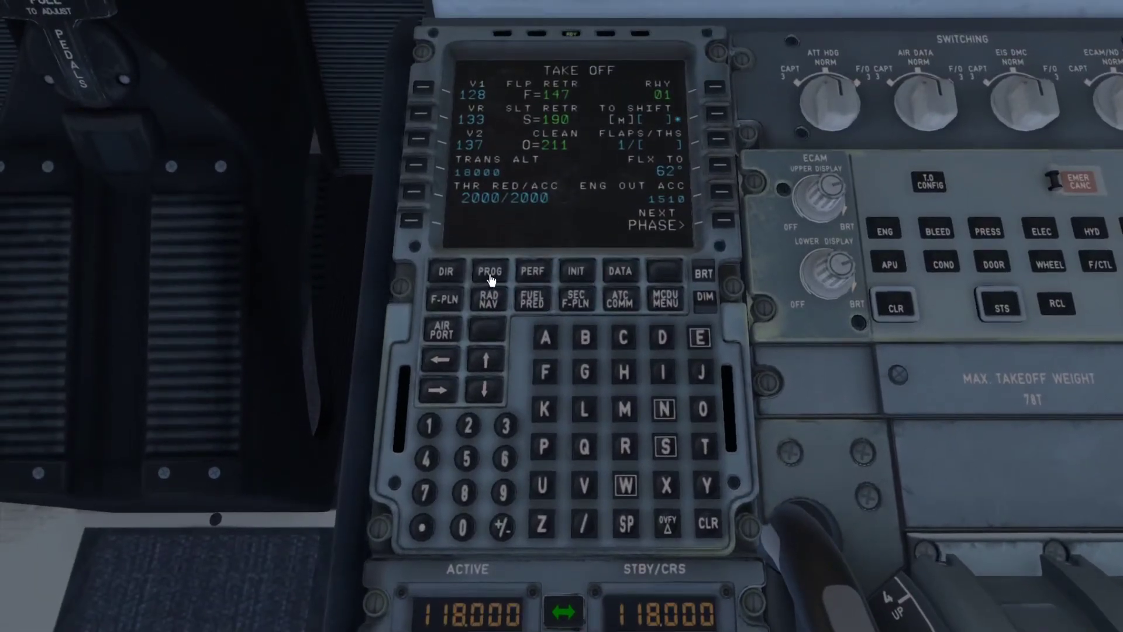
# Enter runway KDCA01 as the bearing/distance reference in the progress data and return to the INIT page.
pyautogui.click(489, 278)
pyautogui.click(546, 408)
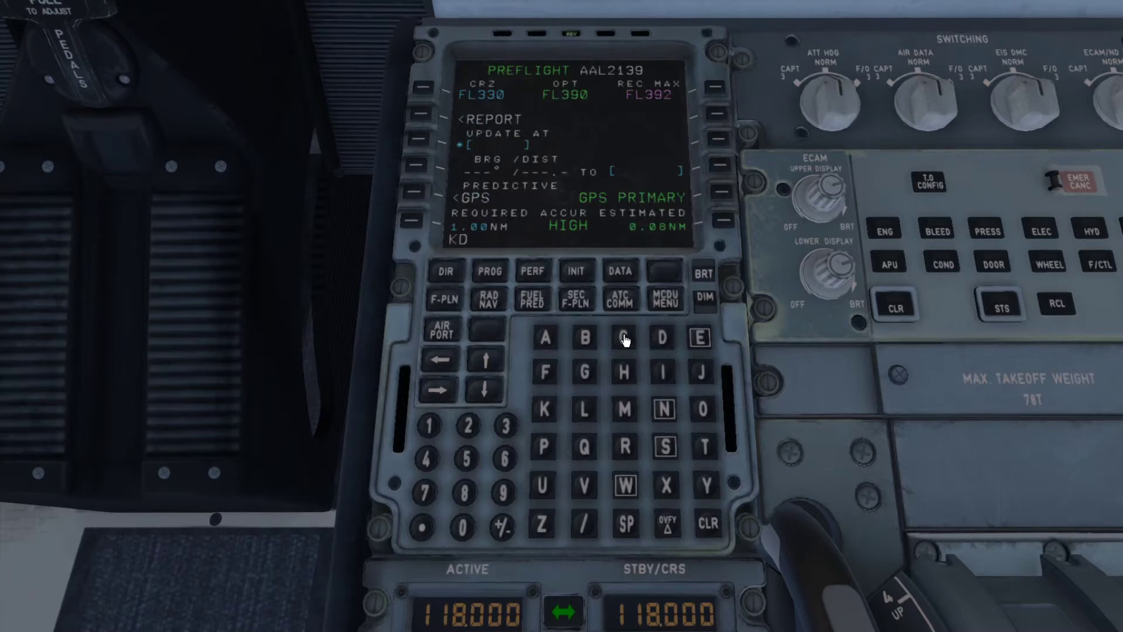
pyautogui.click(624, 338)
pyautogui.click(547, 336)
pyautogui.click(466, 528)
pyautogui.click(430, 425)
pyautogui.click(723, 169)
pyautogui.click(576, 270)
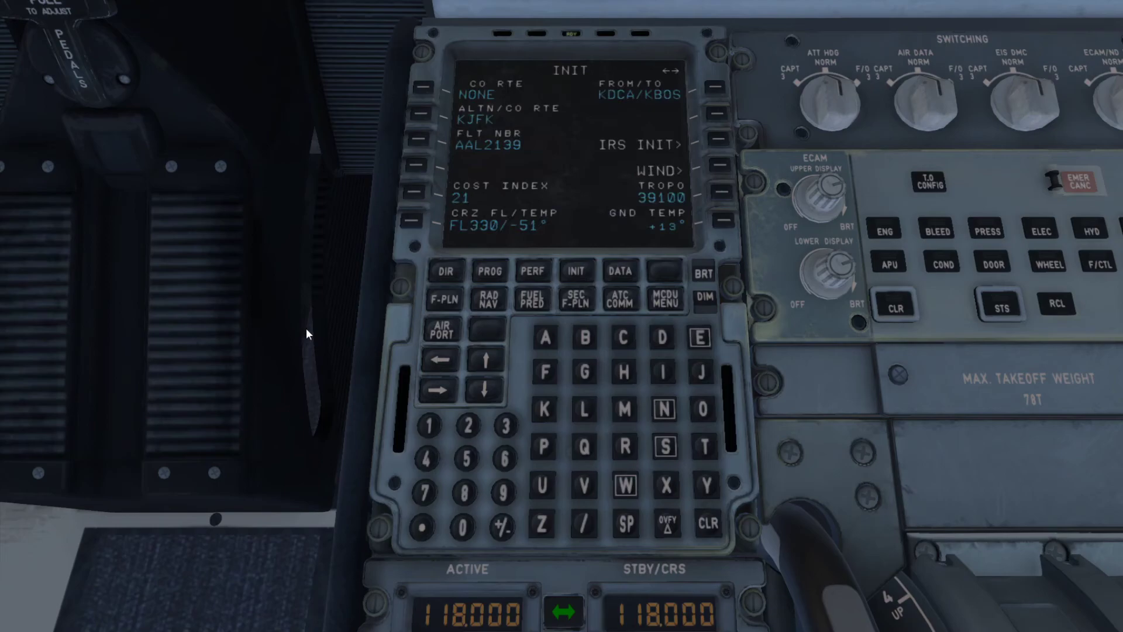